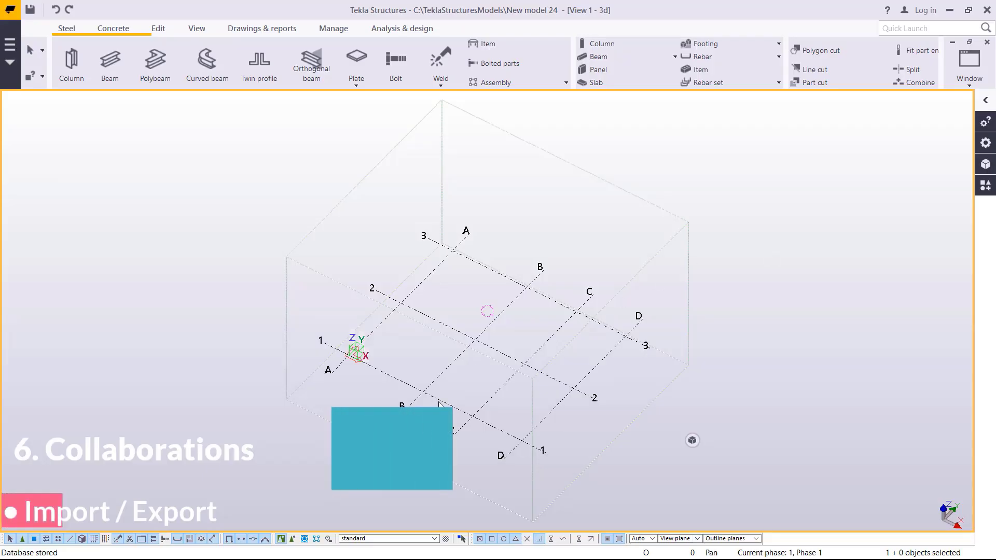
Bring up the Import DWG/DXF dialog, showing import.dwg with zero offsets and scale 1.00
scroll(528, 372, up, 5)
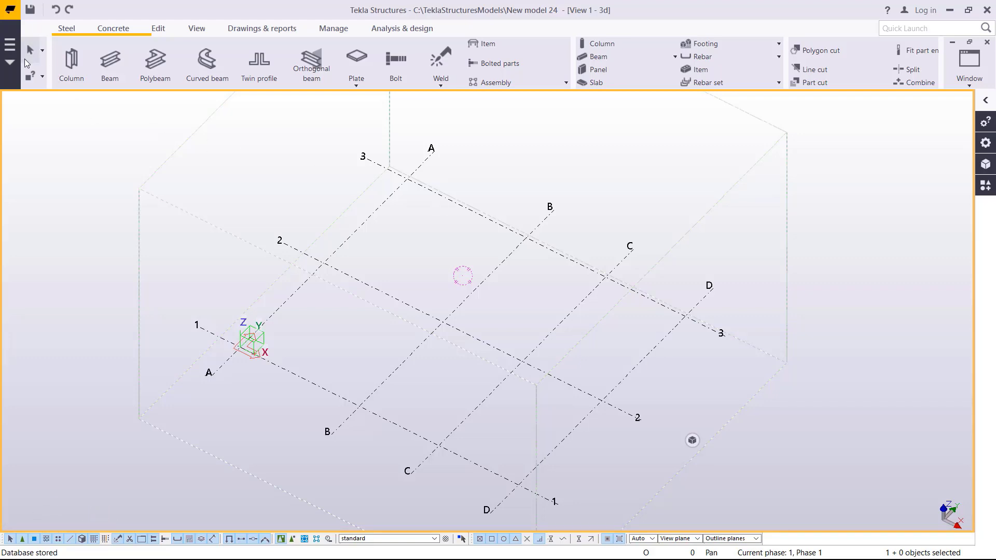
click(8, 59)
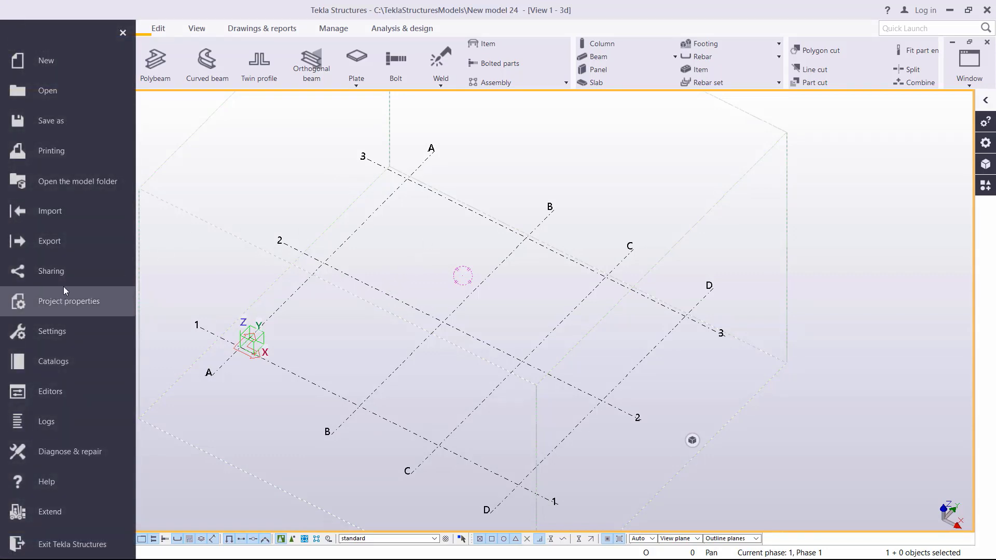
click(65, 210)
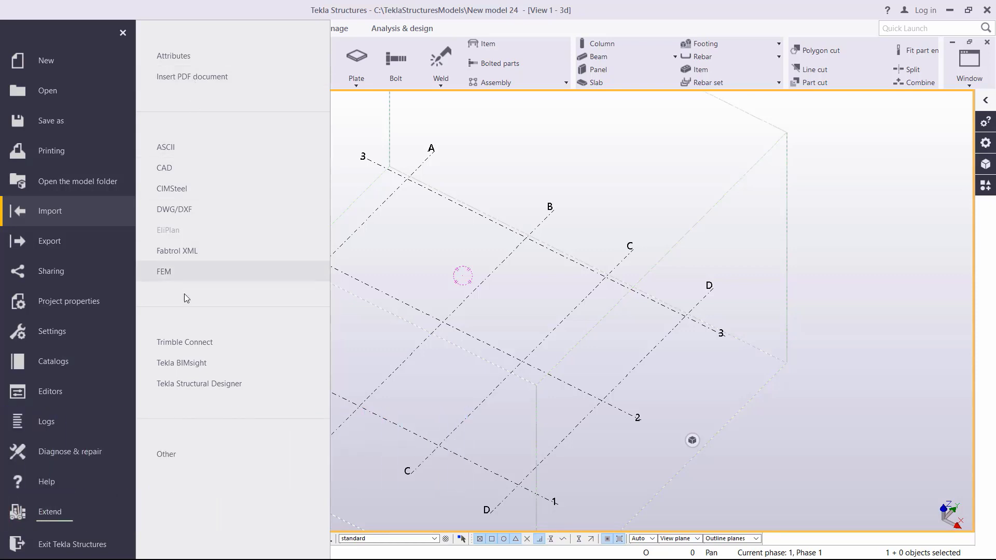
click(181, 208)
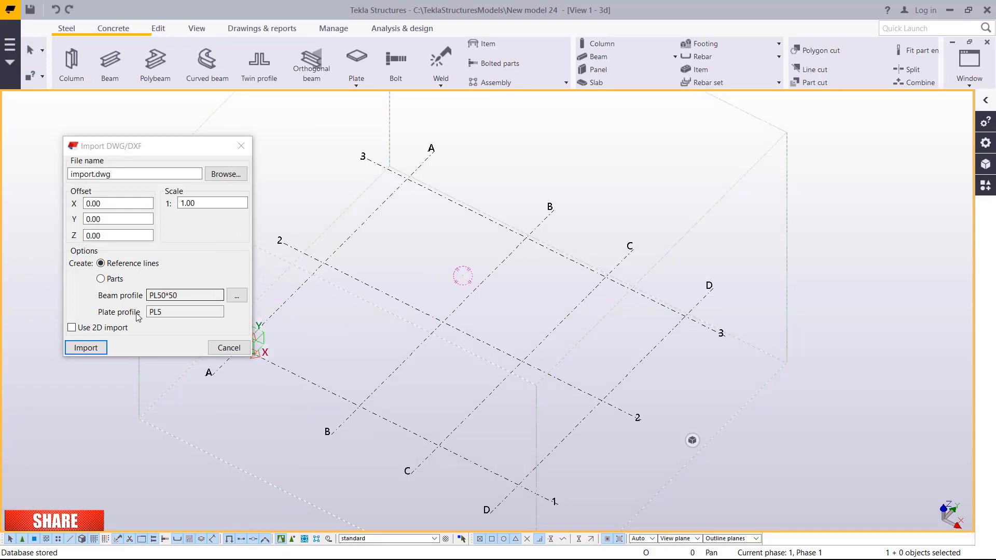
Select Plan1 from the Desktop's 3Bedroom folder as the DWG file to import
click(226, 175)
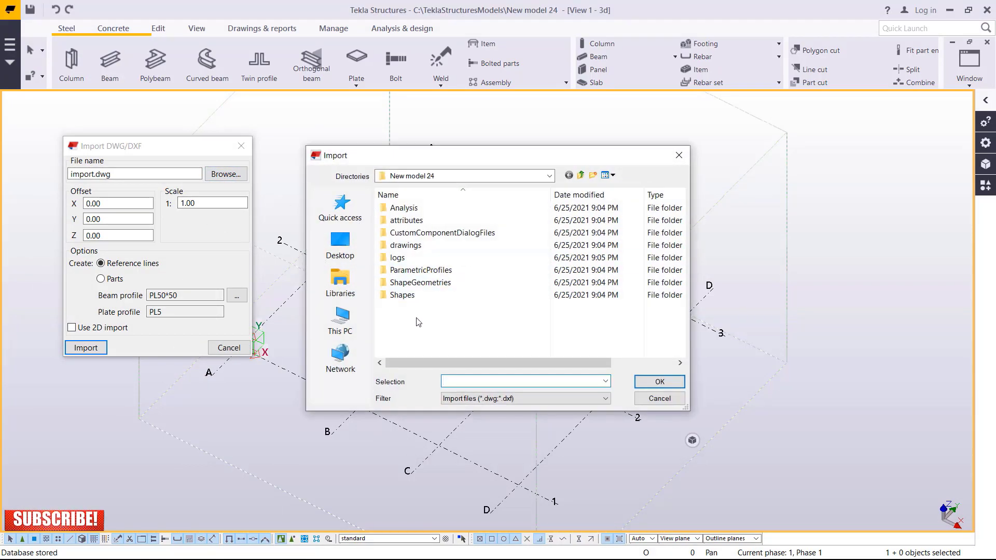
click(340, 243)
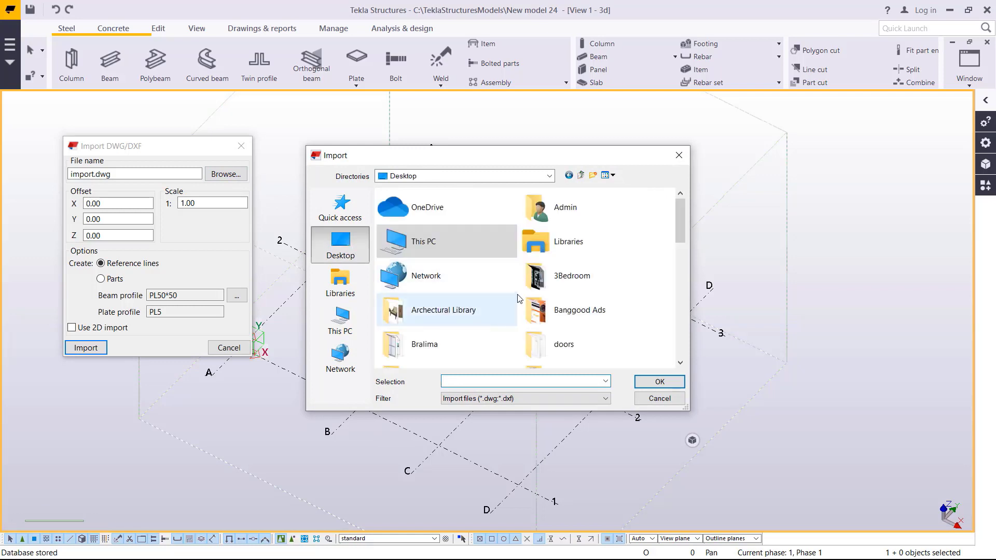
double_click(598, 271)
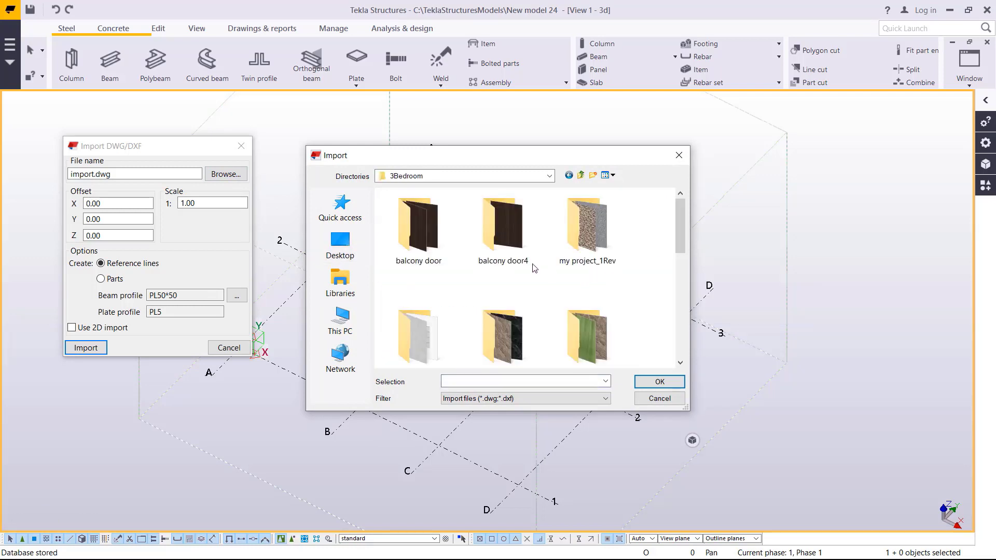
scroll(534, 269, down, 5)
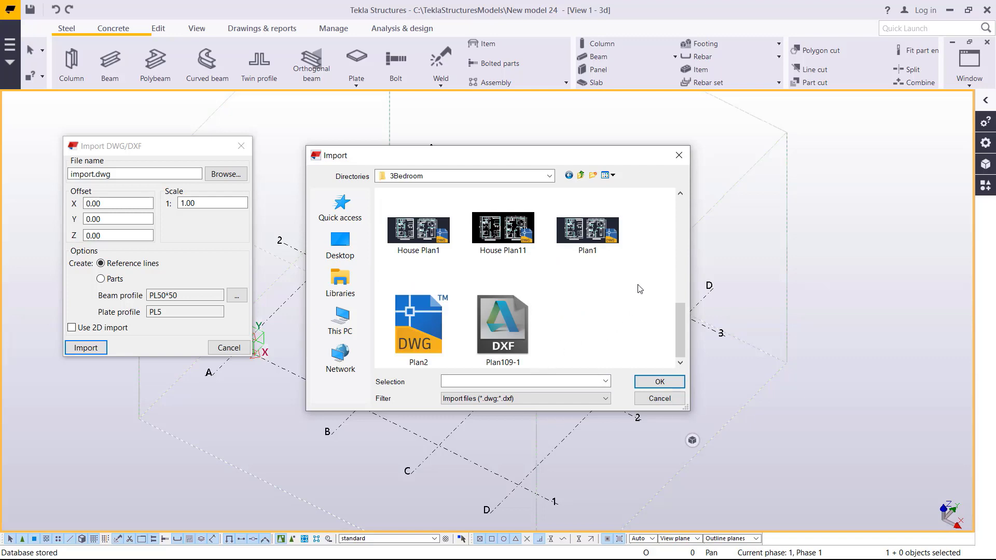
click(586, 236)
click(659, 382)
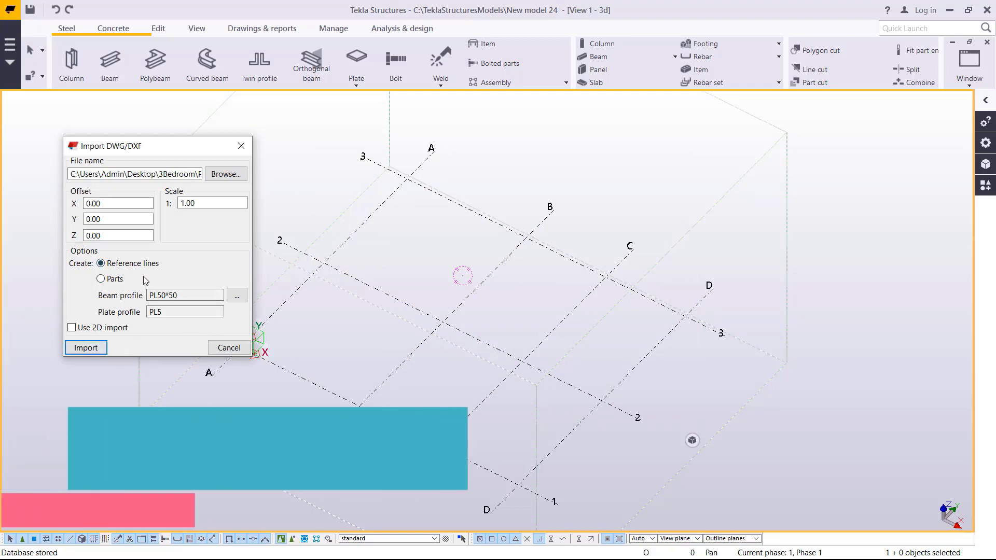
Run the import of Plan1 and dismiss the file-opening error
click(86, 348)
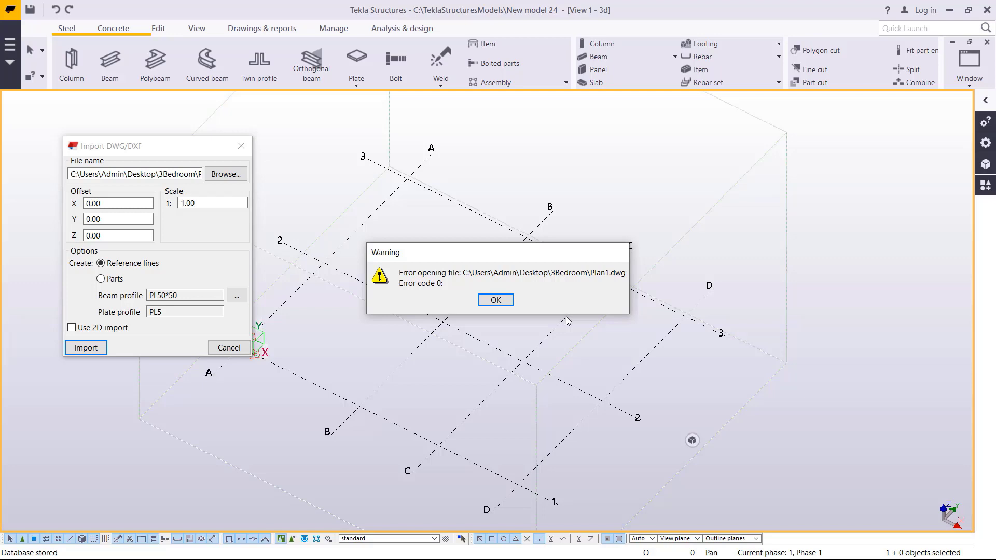
click(497, 301)
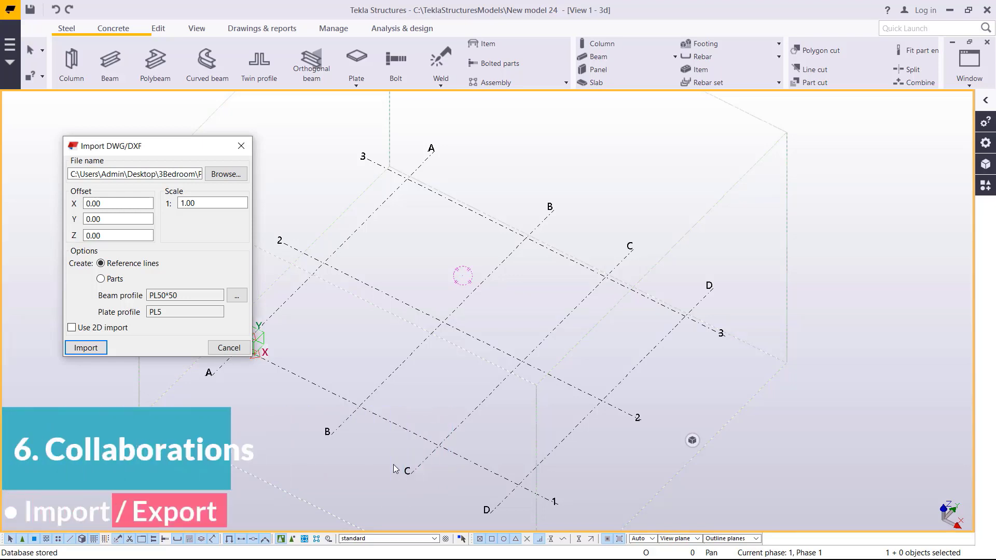
key(super)
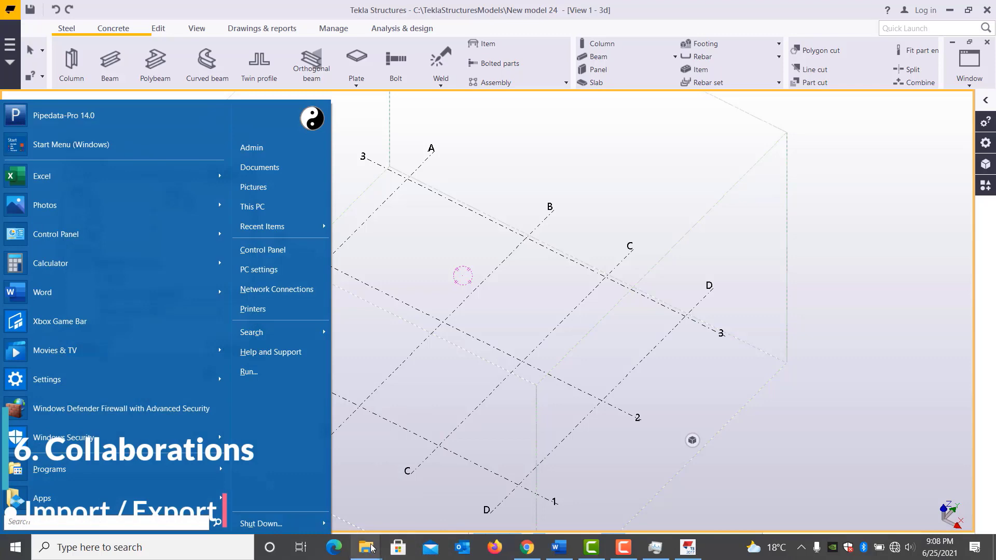
Open House Plan11 from the 3Bedroom Explorer window with AutoCAD Application
click(372, 548)
click(409, 519)
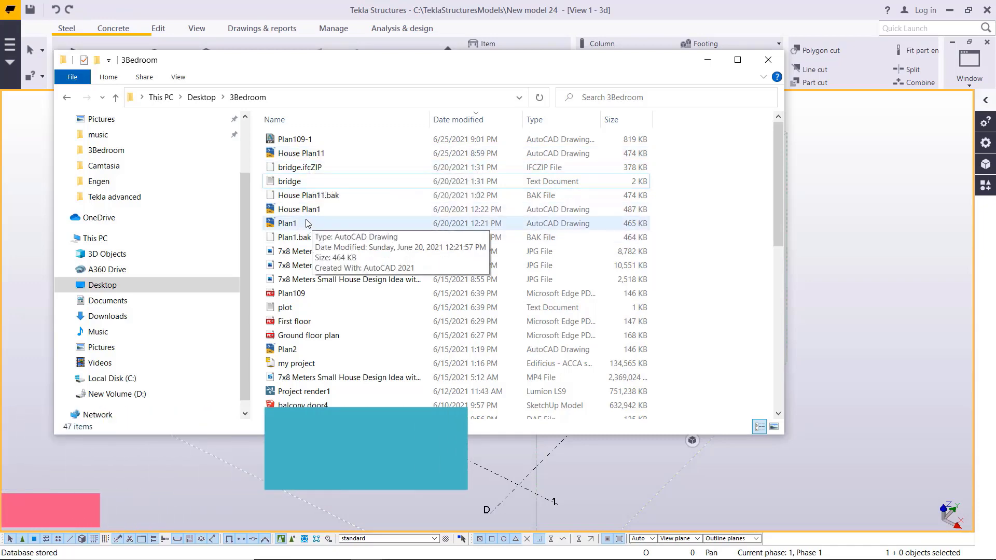
right_click(306, 153)
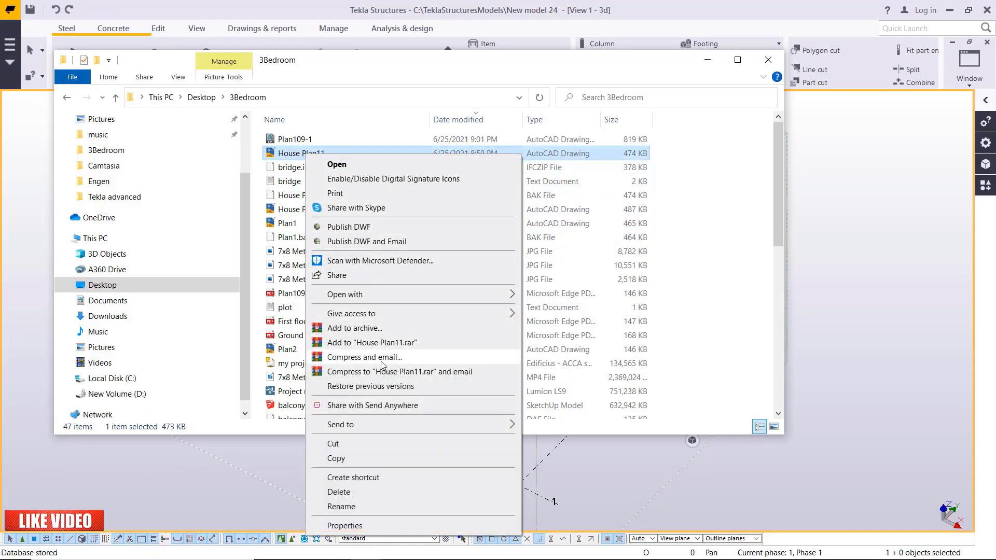
mouse_move(394, 295)
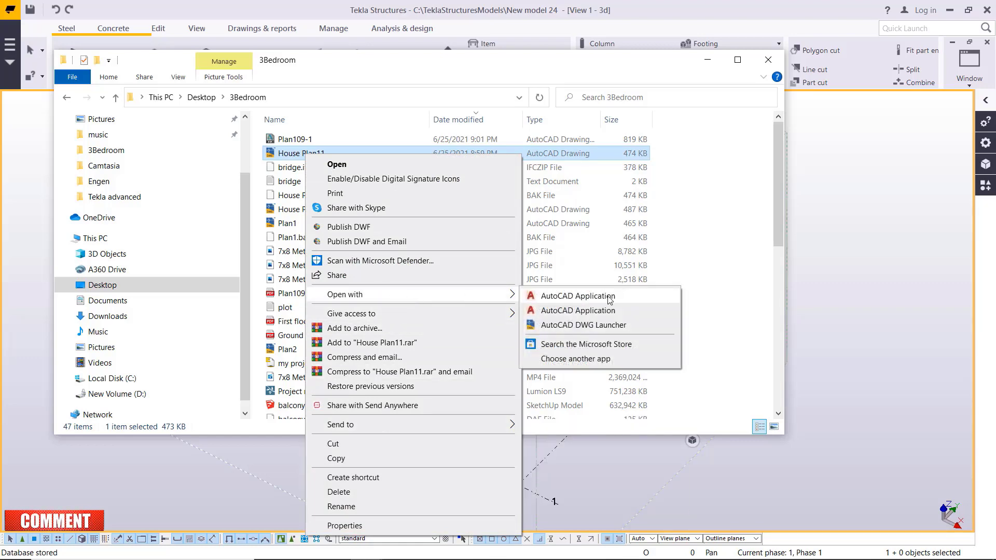
click(580, 310)
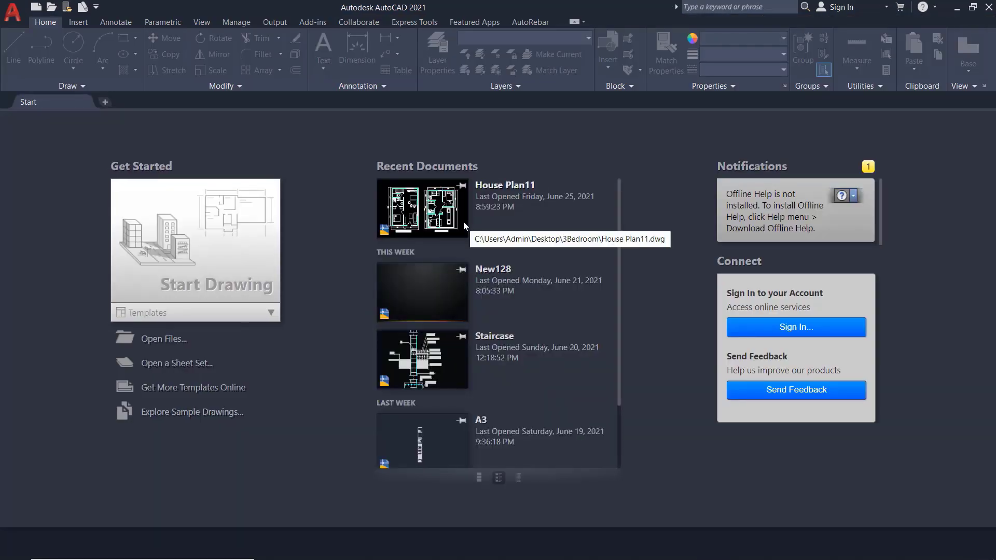
Open House Plan11 in AutoCAD, accepting the foreign DWG and proxy graphics notices
click(463, 225)
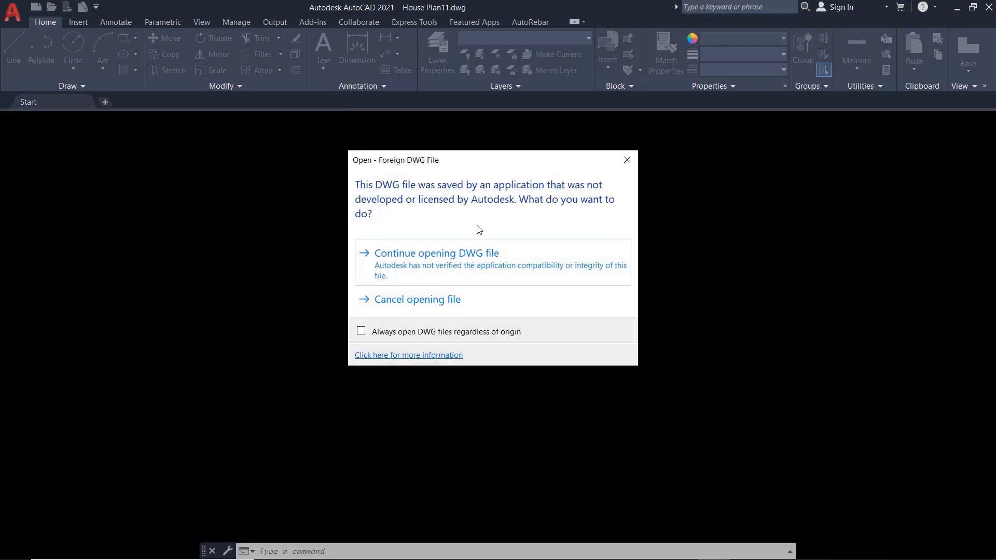
click(452, 267)
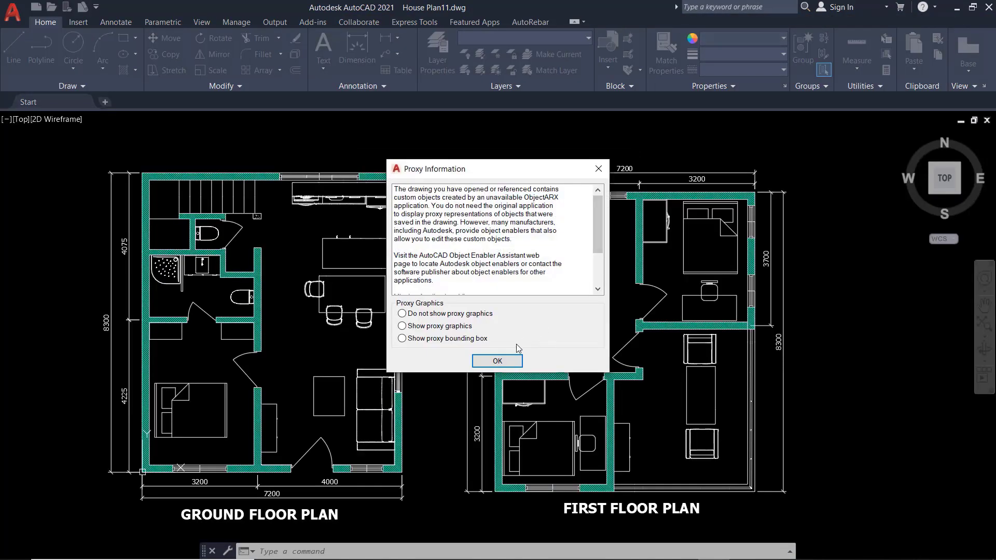
click(497, 361)
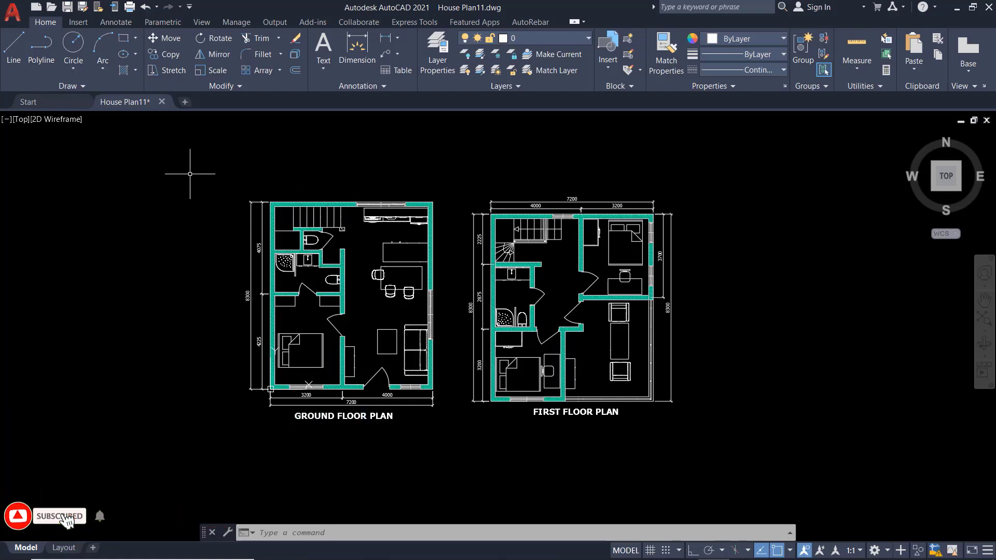
Save as AutoCAD 2013/LT2013 Drawing, replace House Plan11.dwg, and close AutoCAD
click(13, 13)
click(52, 172)
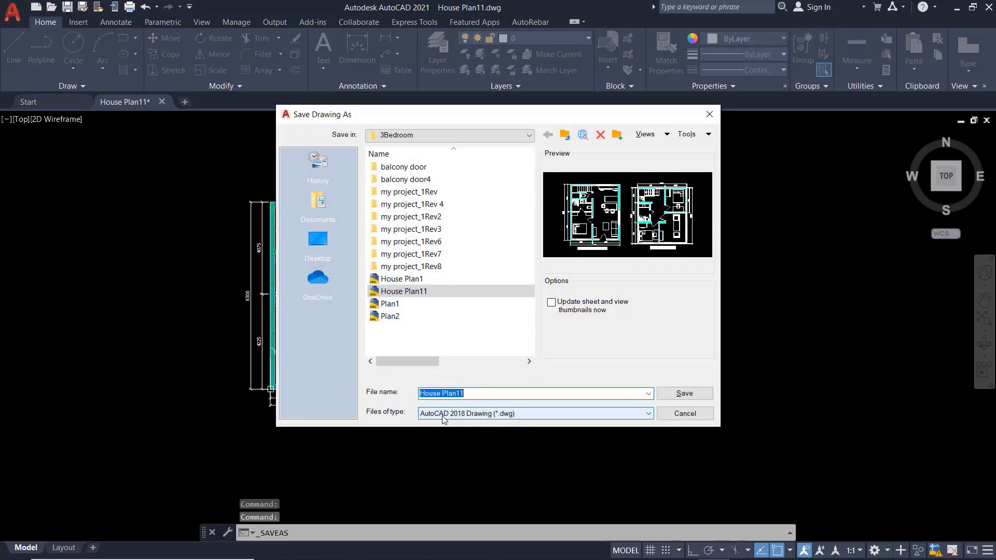
click(472, 415)
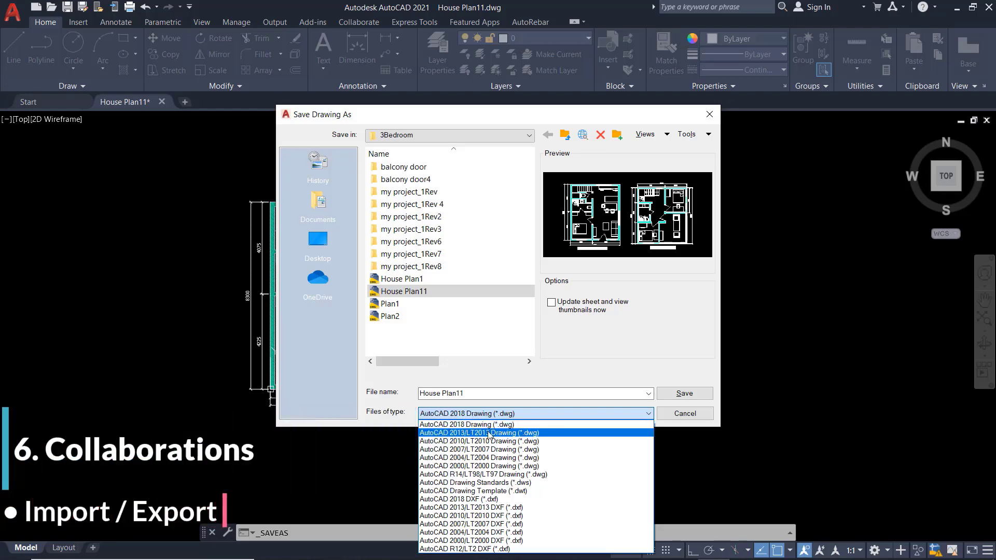
click(488, 433)
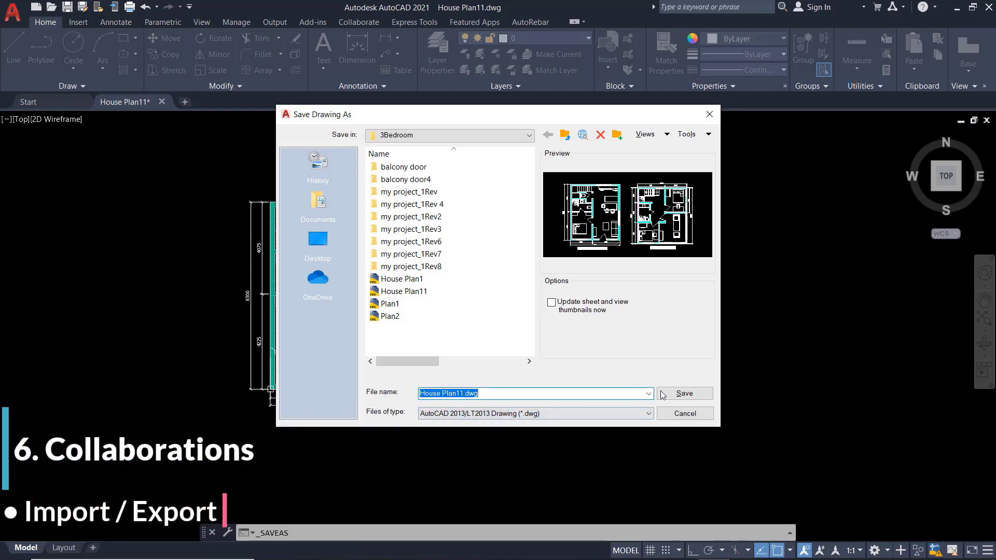
click(683, 394)
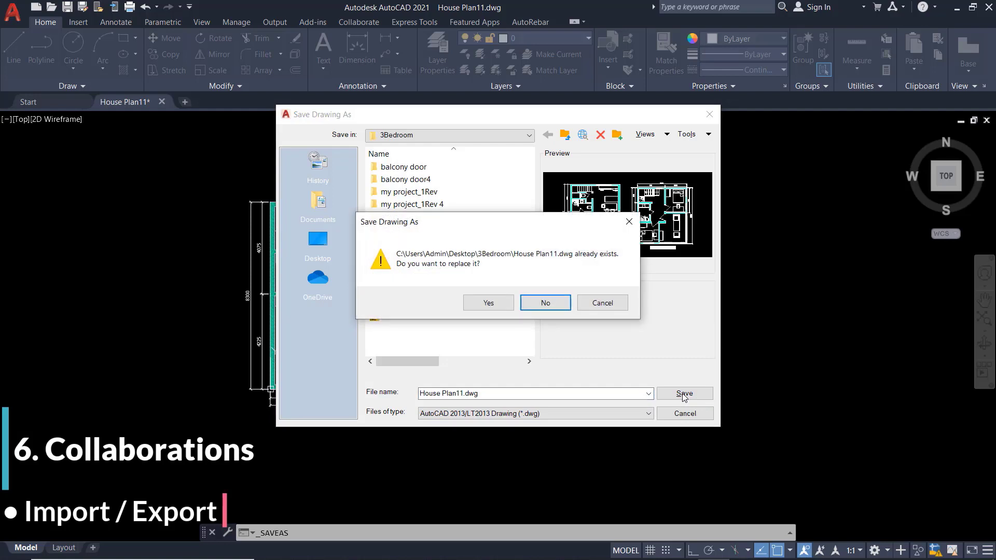
drag(481, 234, 673, 307)
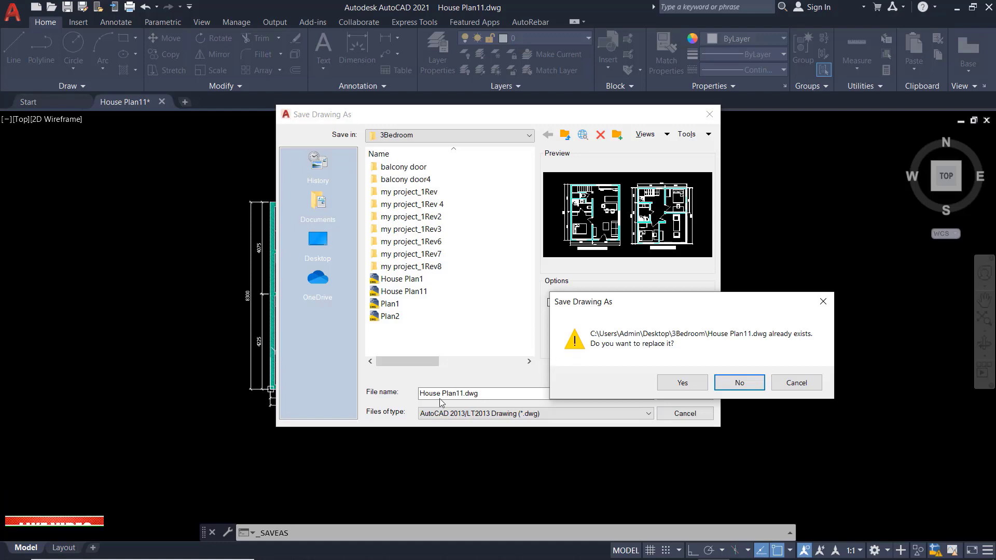
click(682, 382)
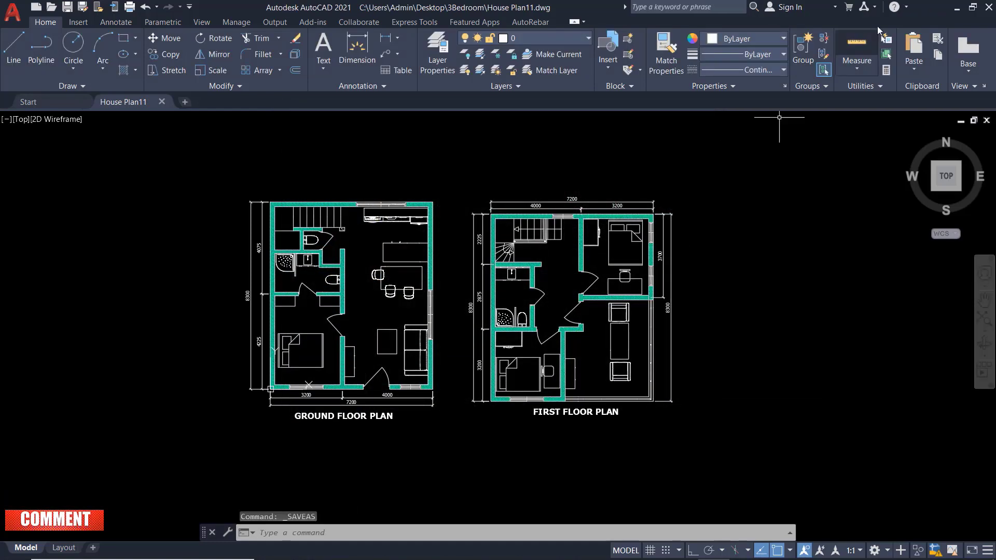
click(982, 5)
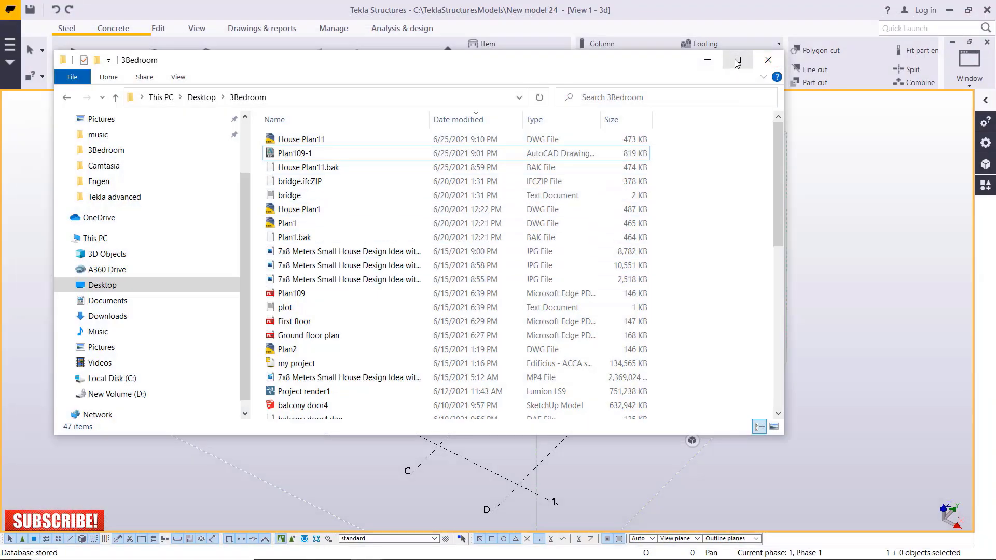
Import House Plan11.dwg as the drawing, then close the Import DWG/DXF dialog
click(707, 60)
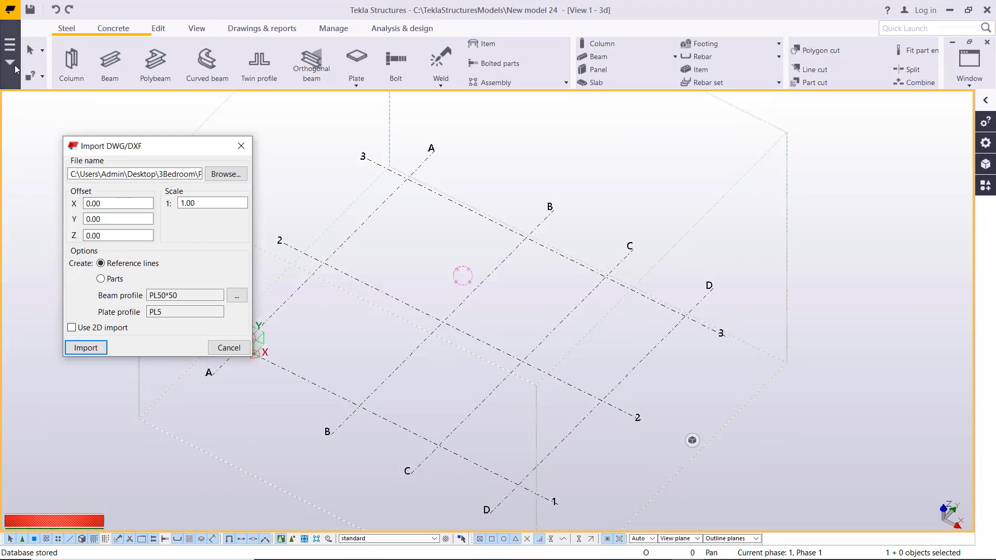
click(234, 173)
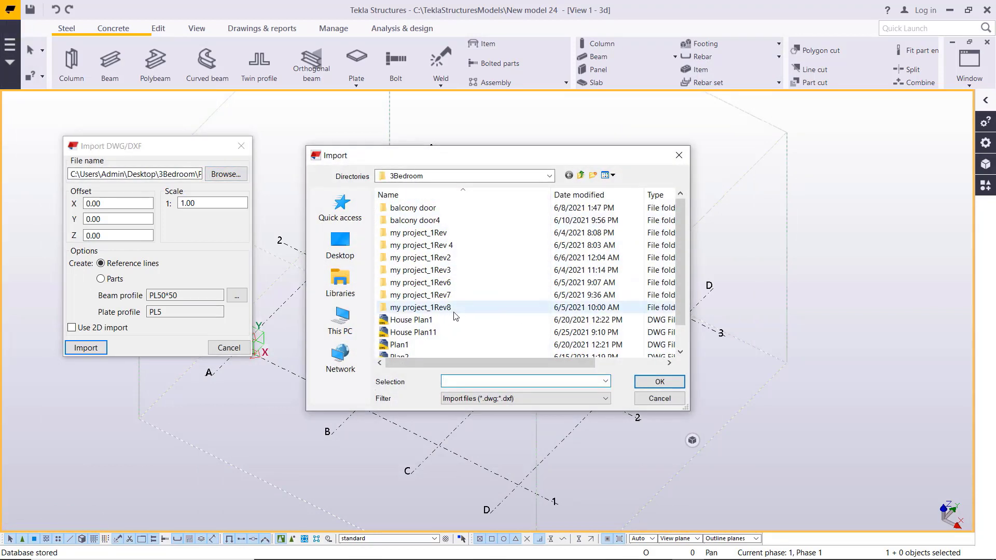
click(425, 333)
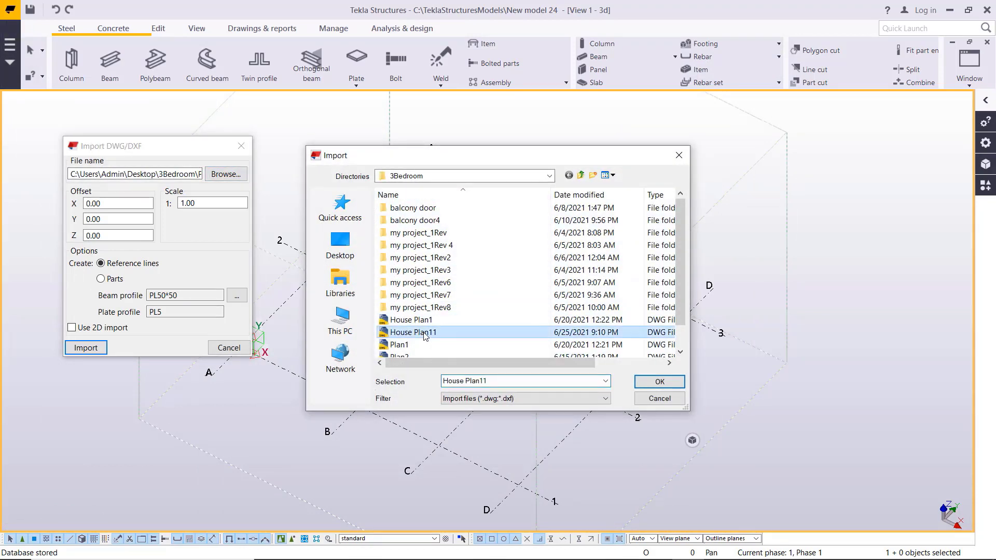
click(659, 383)
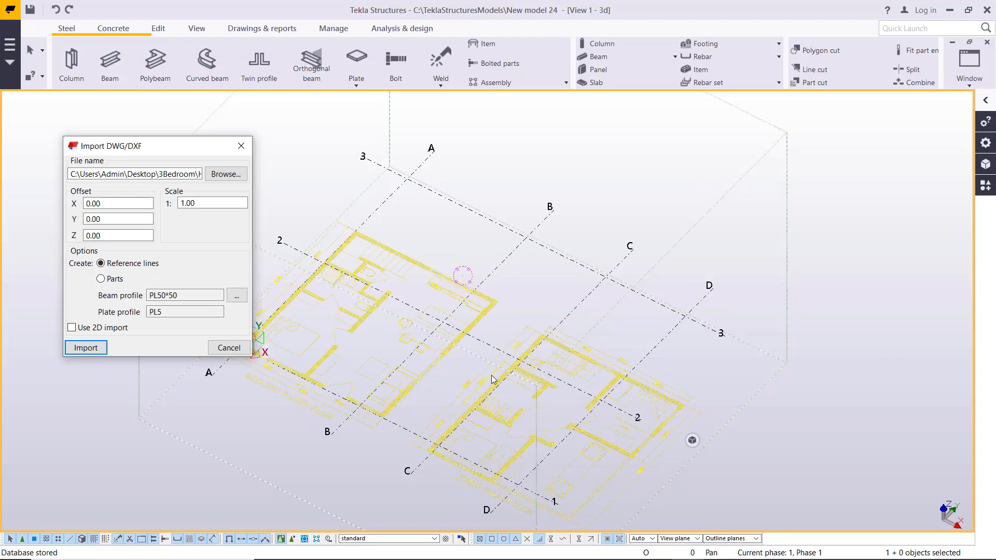
click(229, 348)
scroll(462, 423, up, 5)
Orbit the view around a picked point, then remove the DWG plan objects from view
scroll(449, 414, up, 2)
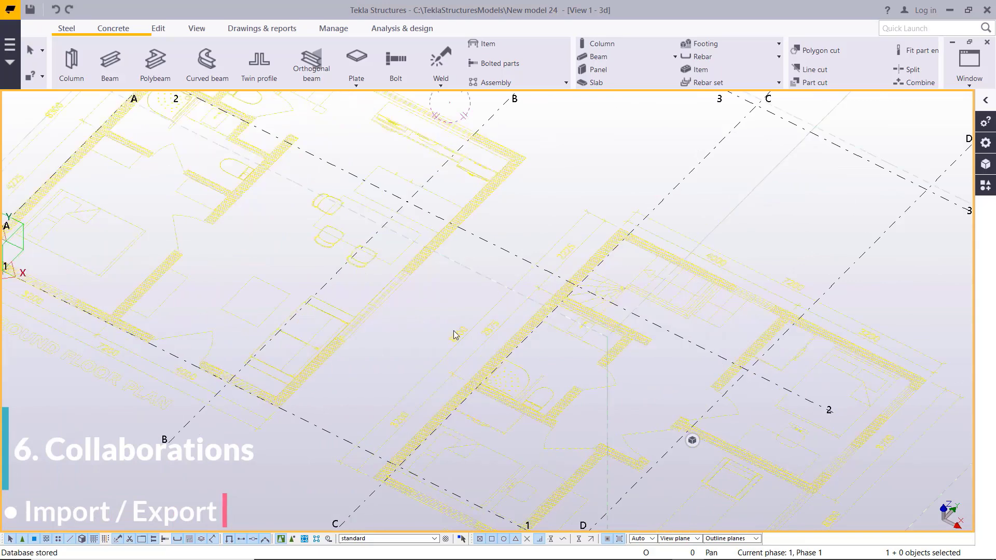
click(197, 28)
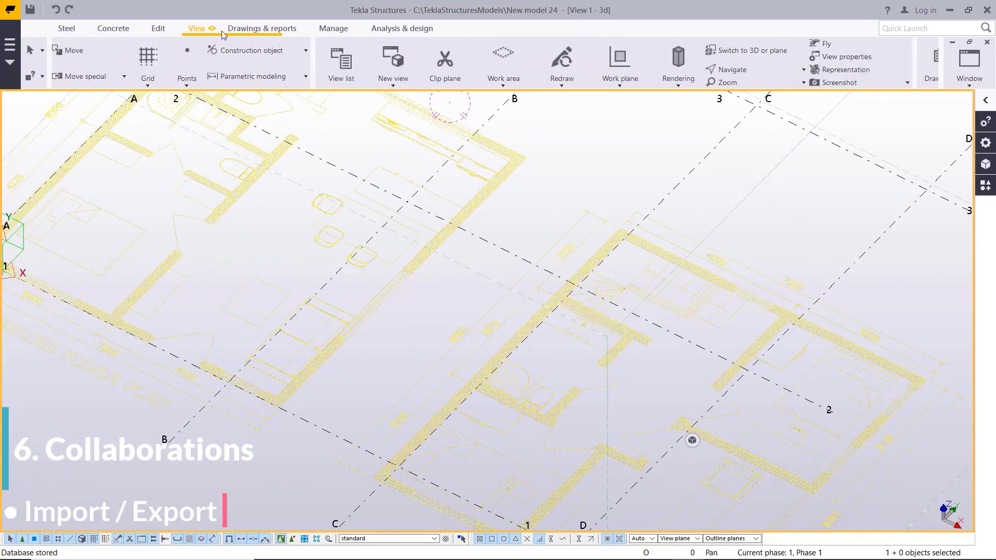
click(456, 70)
click(470, 115)
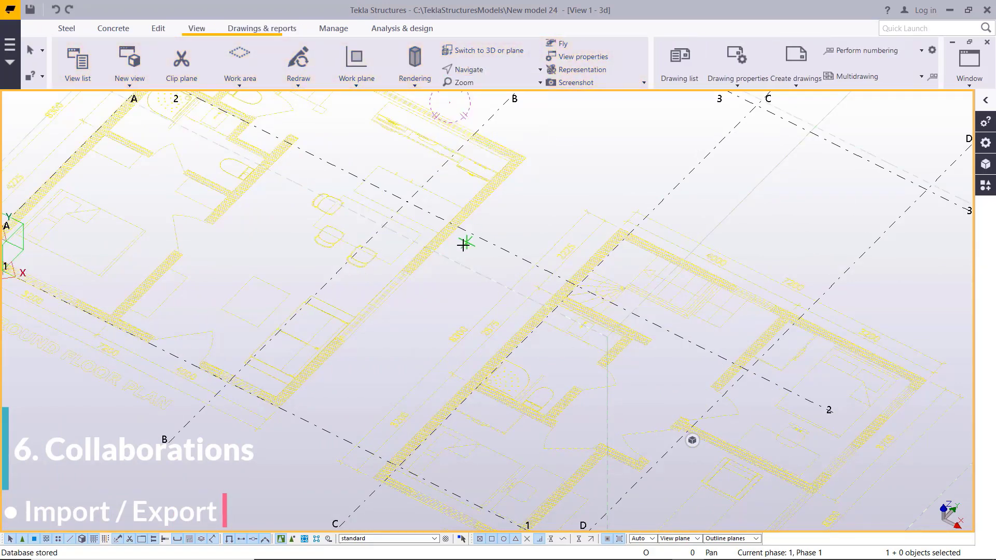
drag(489, 250, 488, 195)
scroll(488, 195, up, 3)
right_click(400, 185)
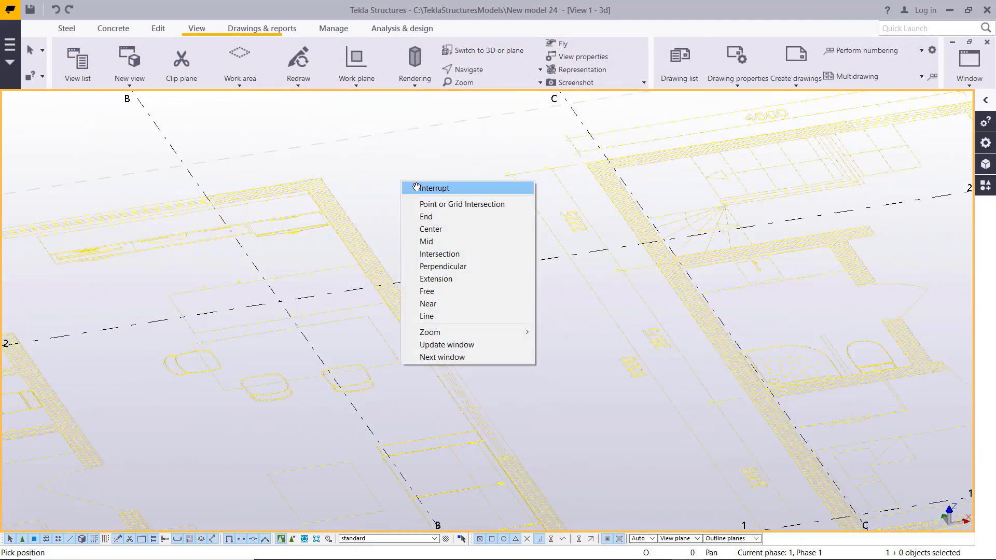
click(407, 188)
right_click(412, 177)
click(462, 238)
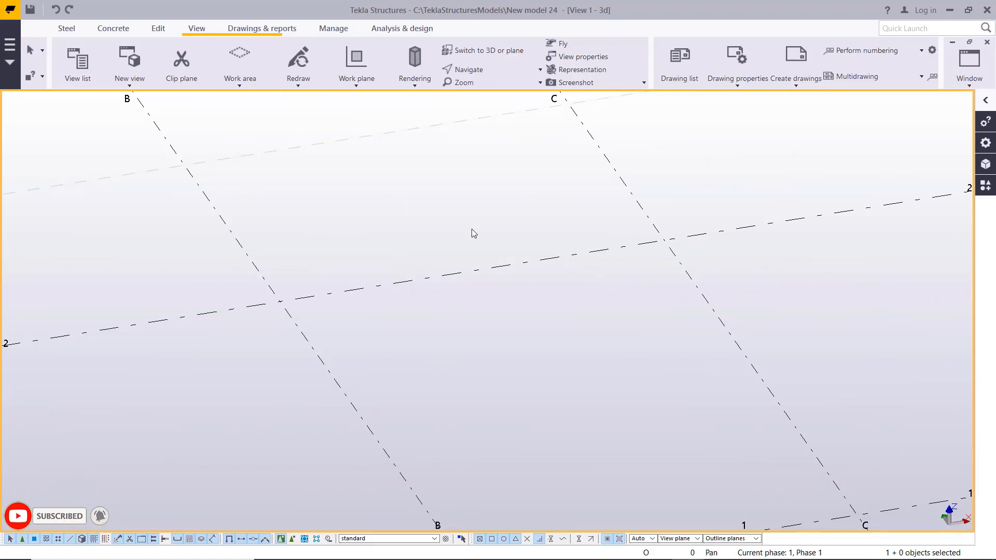
Reopen the Import DWG/DXF settings and close them without importing
click(17, 51)
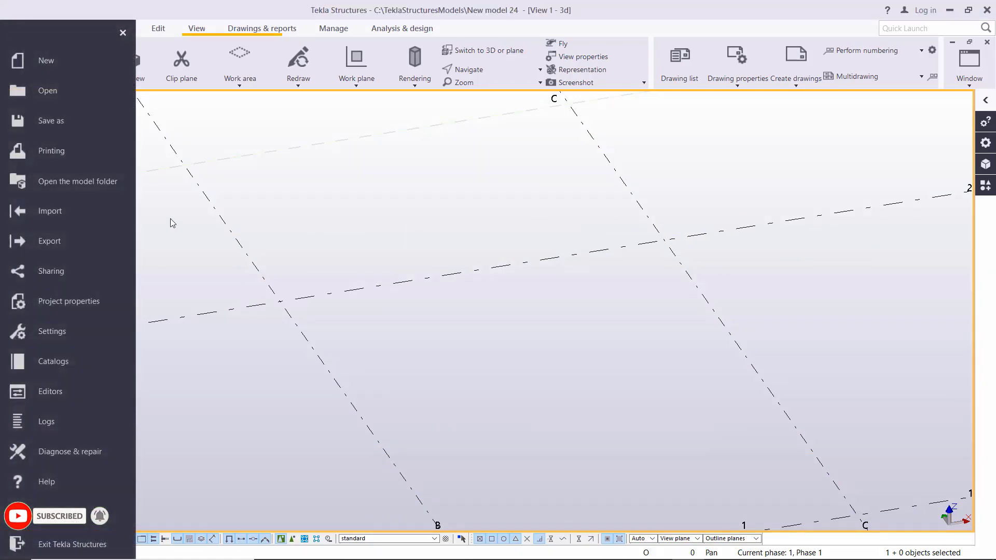
click(64, 214)
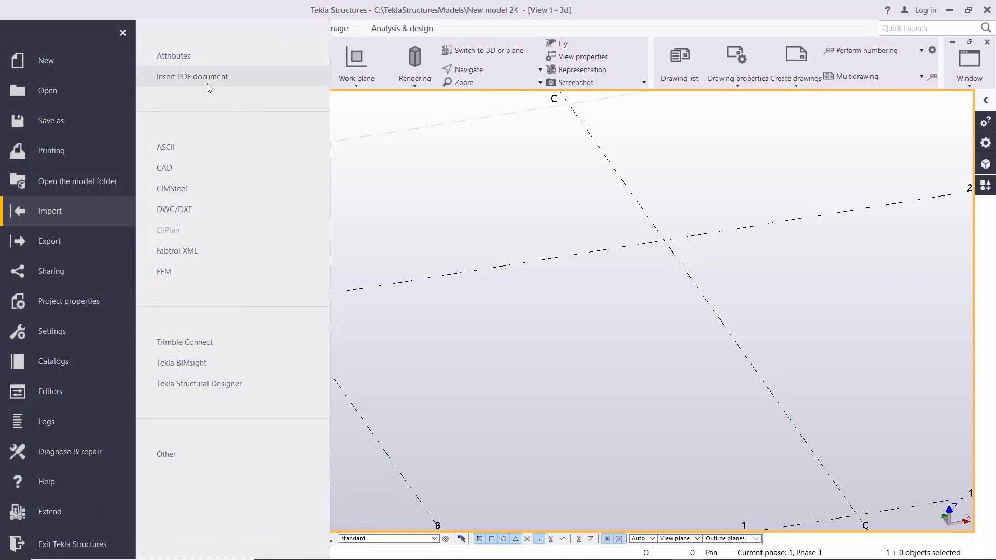
click(182, 211)
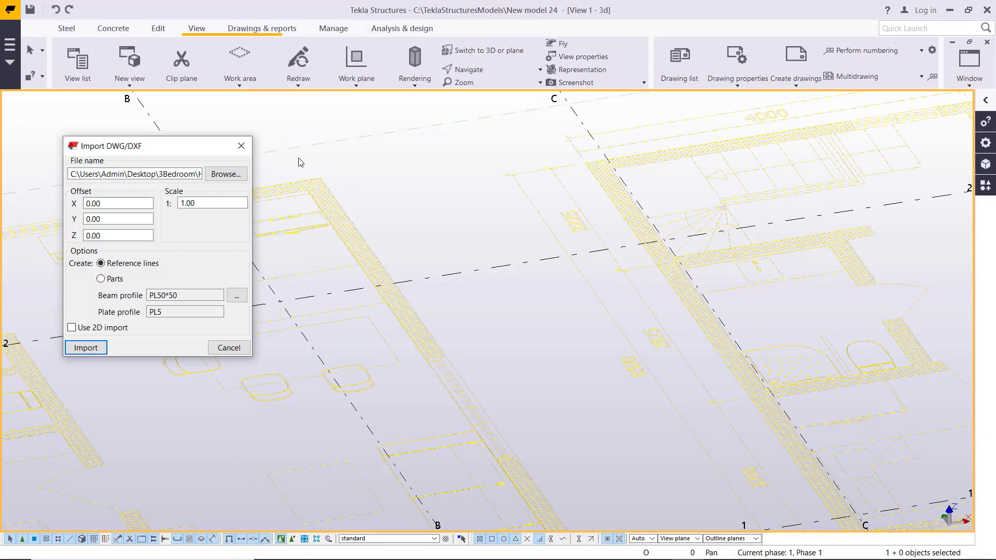
click(241, 146)
scroll(326, 380, down, 10)
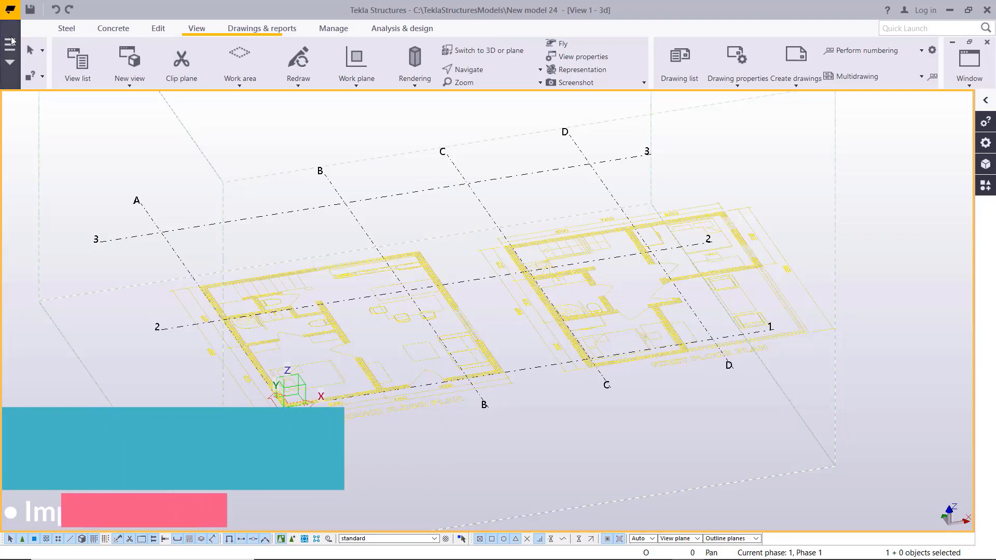
click(11, 10)
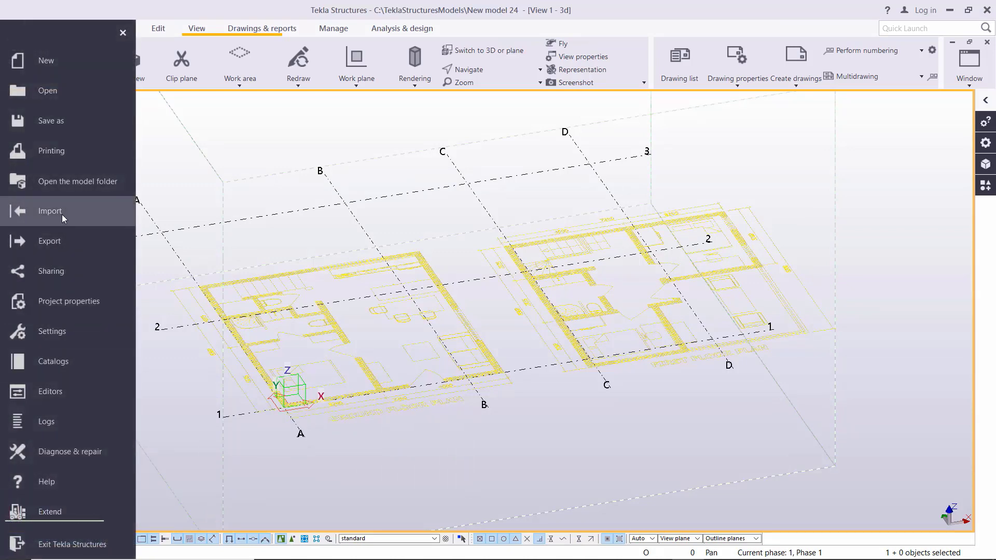
Start inserting a PDF document, choosing First floor.pdf and accepting the insertion settings
click(61, 213)
click(201, 83)
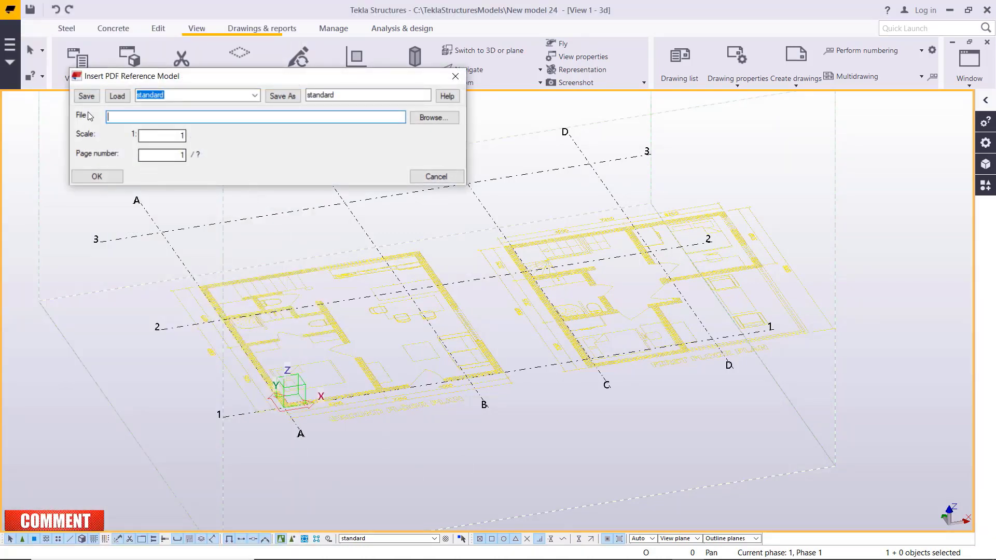
click(440, 119)
scroll(232, 328, down, 1)
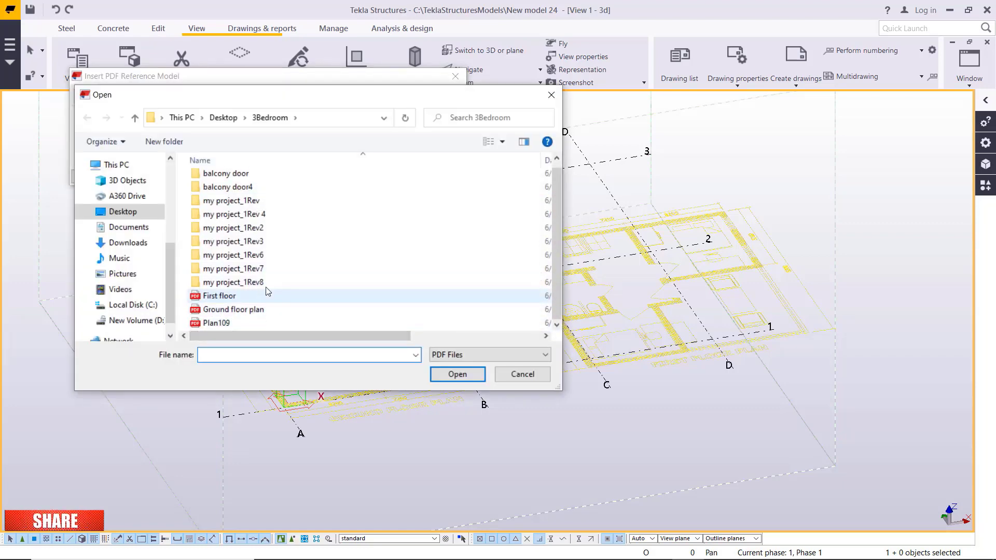
click(293, 298)
click(473, 368)
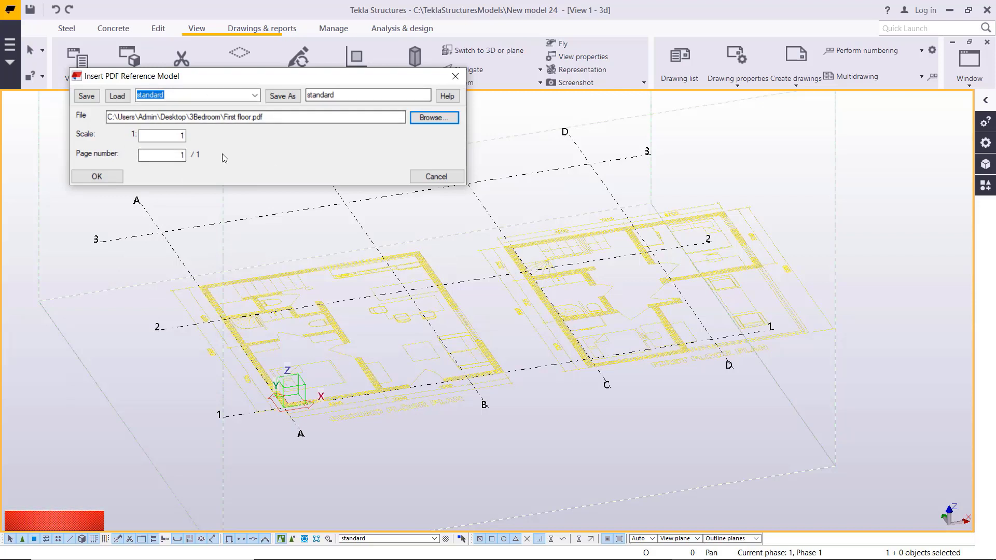
click(97, 176)
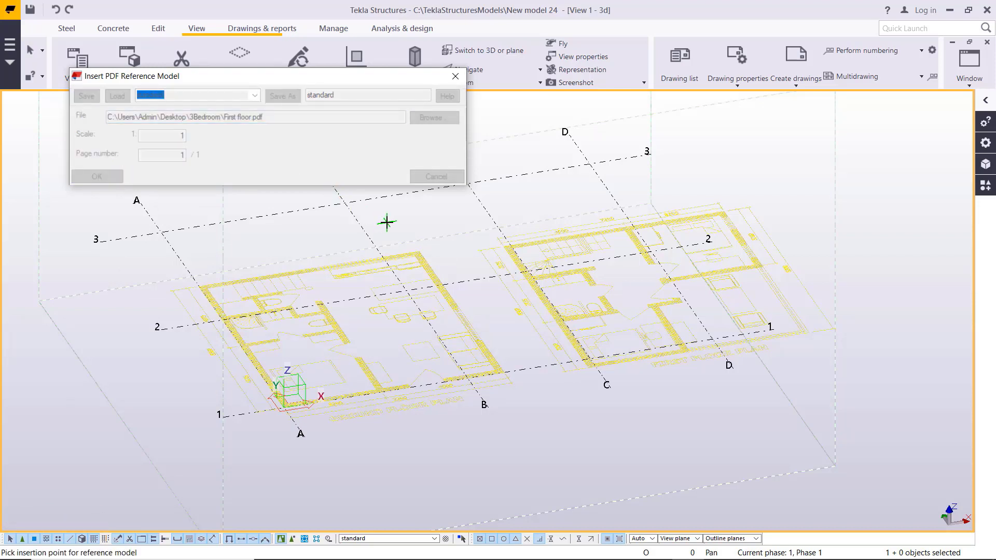
Place the First floor PDF plan at a picked point in the model
click(372, 242)
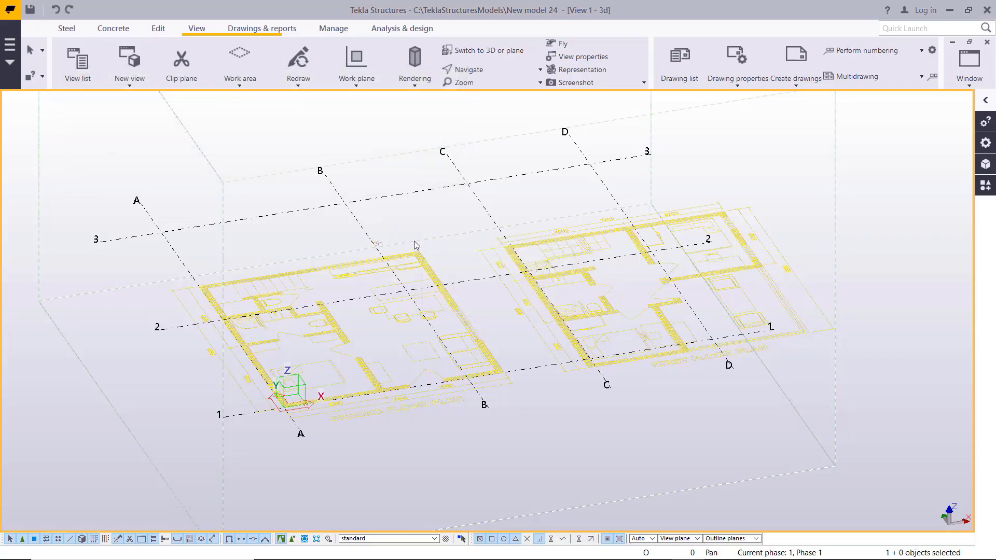
scroll(376, 248, up, 10)
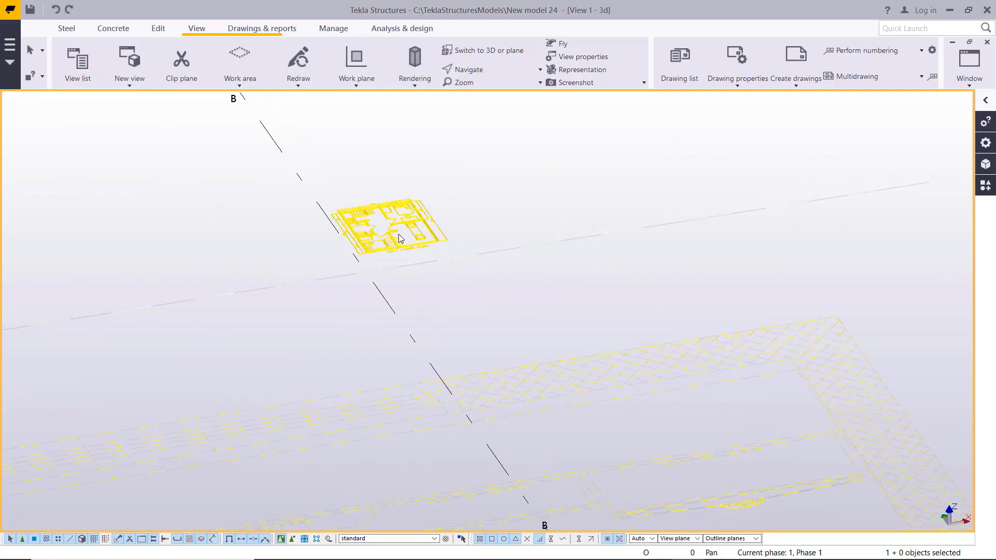
scroll(335, 213, up, 8)
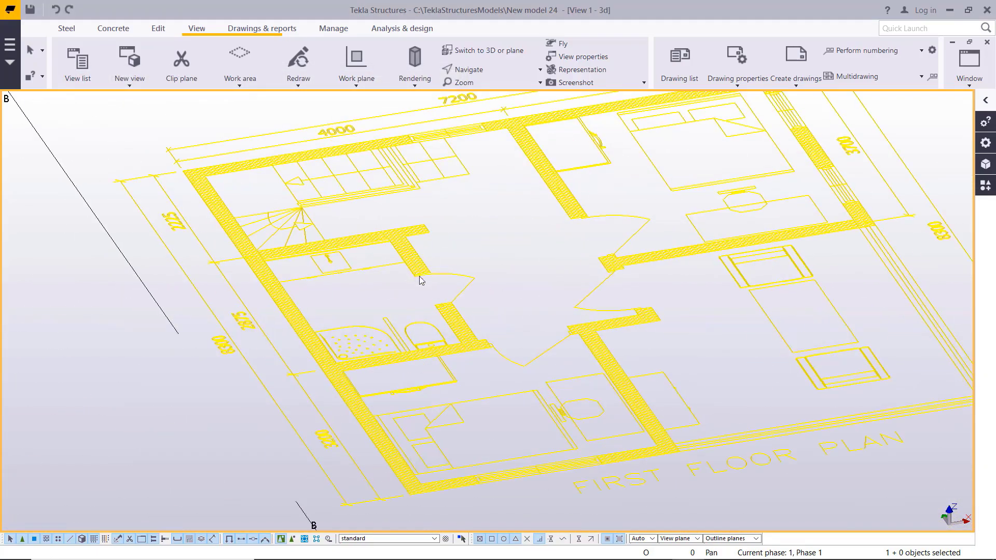
scroll(247, 280, up, 8)
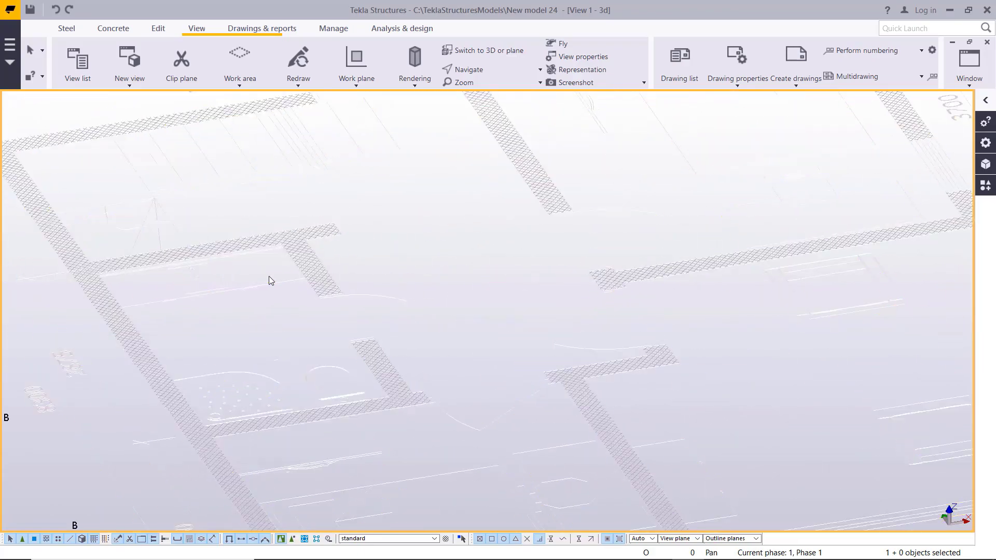
scroll(291, 275, down, 5)
scroll(298, 278, up, 5)
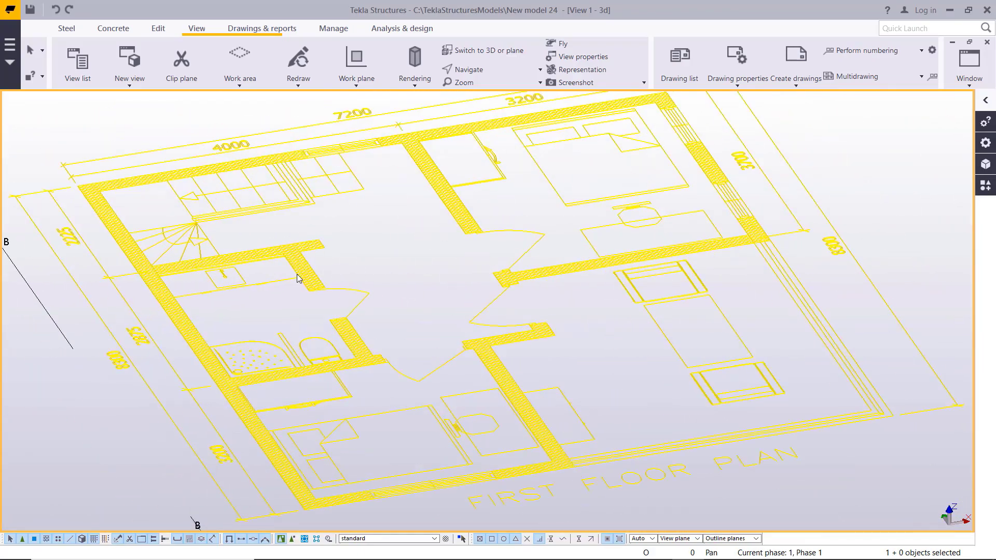
click(986, 186)
Search 'sca' in Applications & components and launch ReferenceModelScale
click(818, 157)
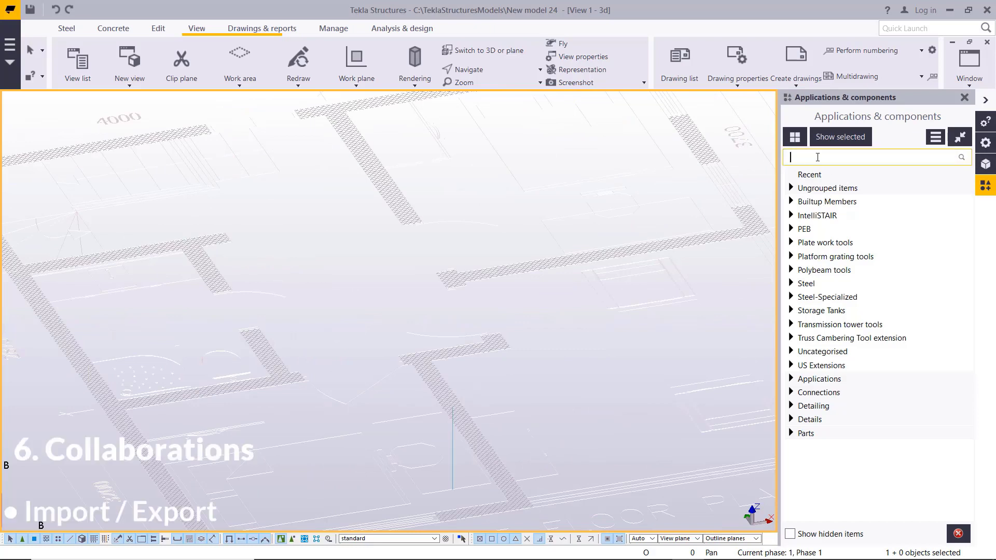
text(sca)
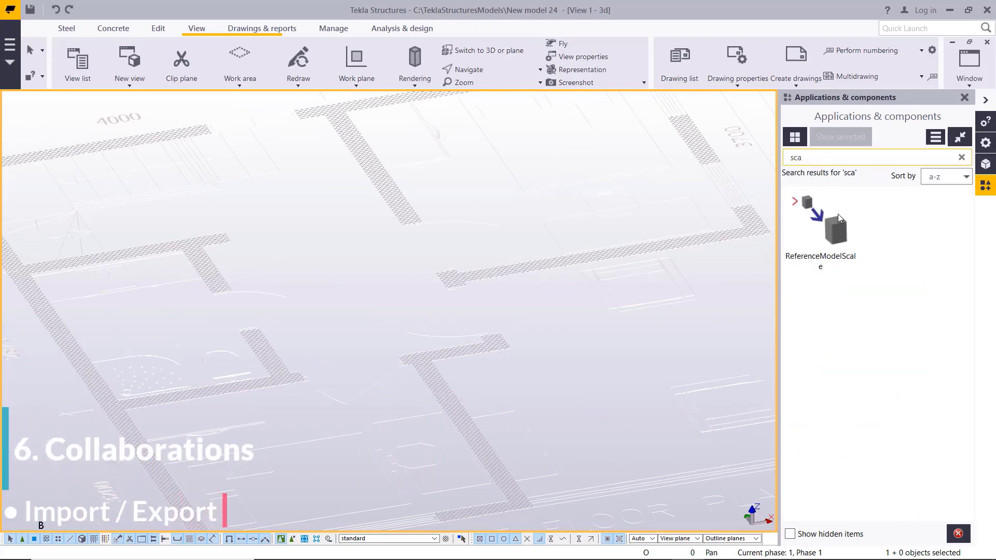
click(839, 218)
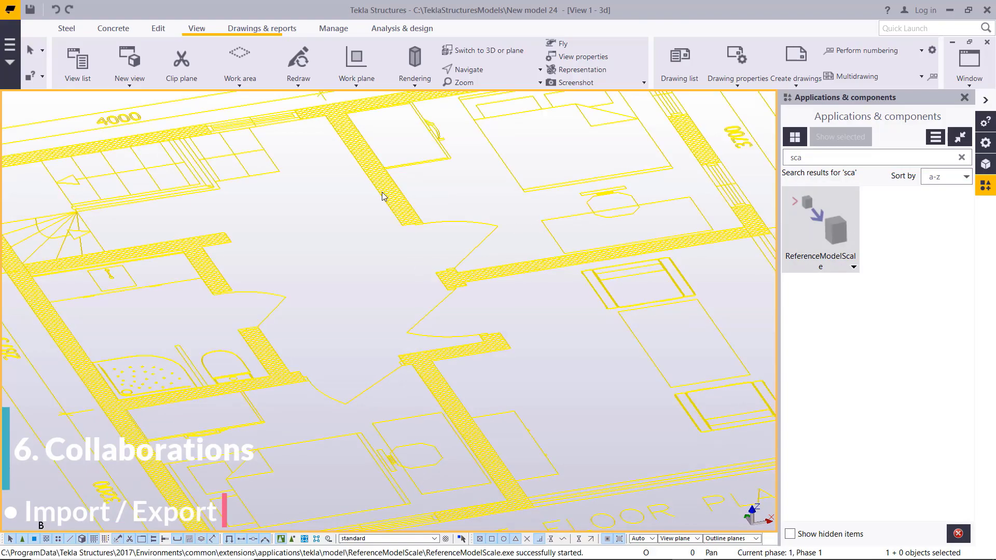
scroll(330, 278, down, 5)
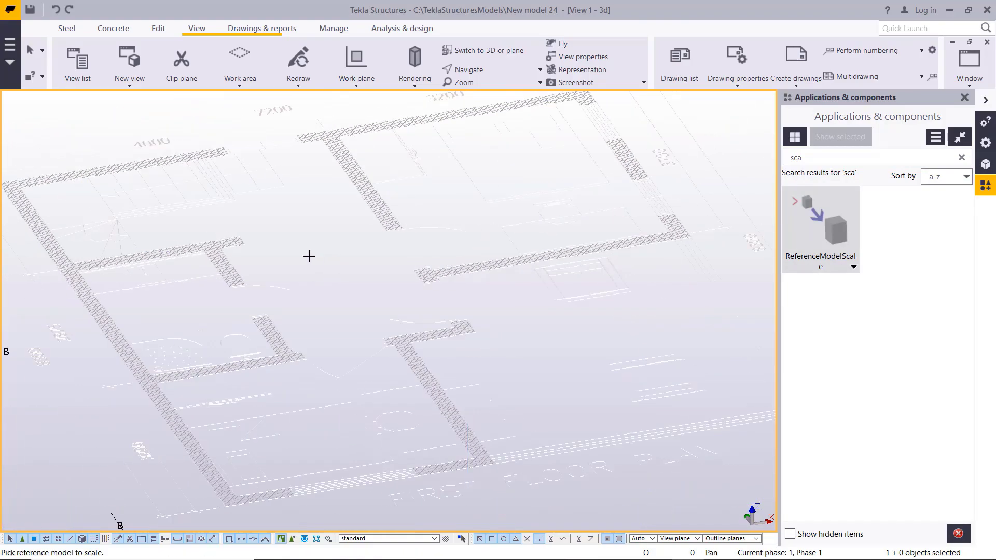
scroll(434, 276, down, 2)
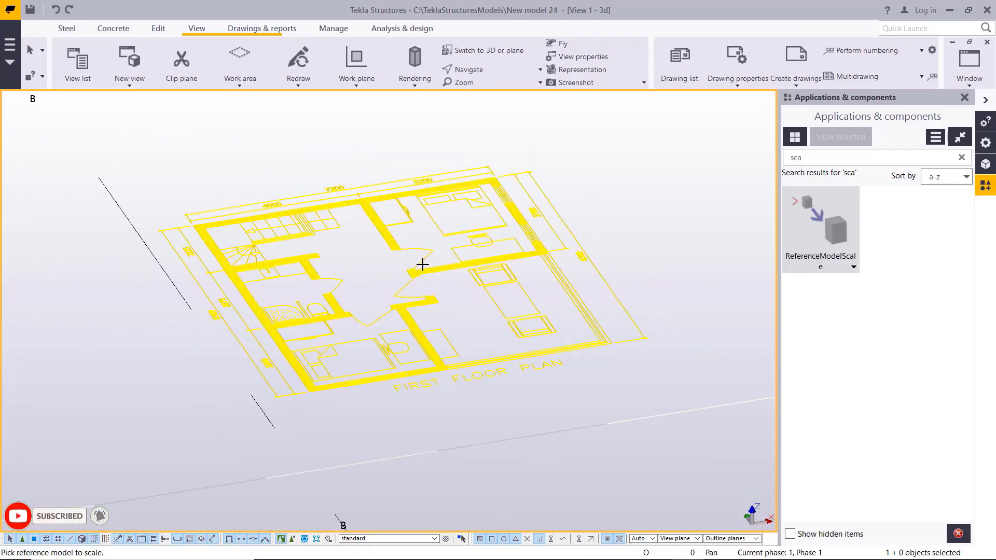
double_click(832, 232)
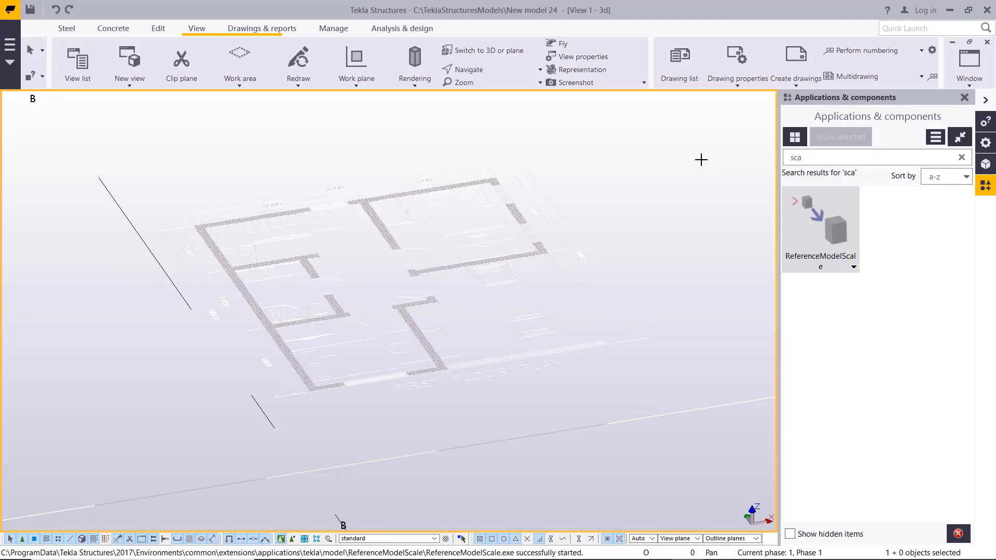
scroll(263, 309, up, 2)
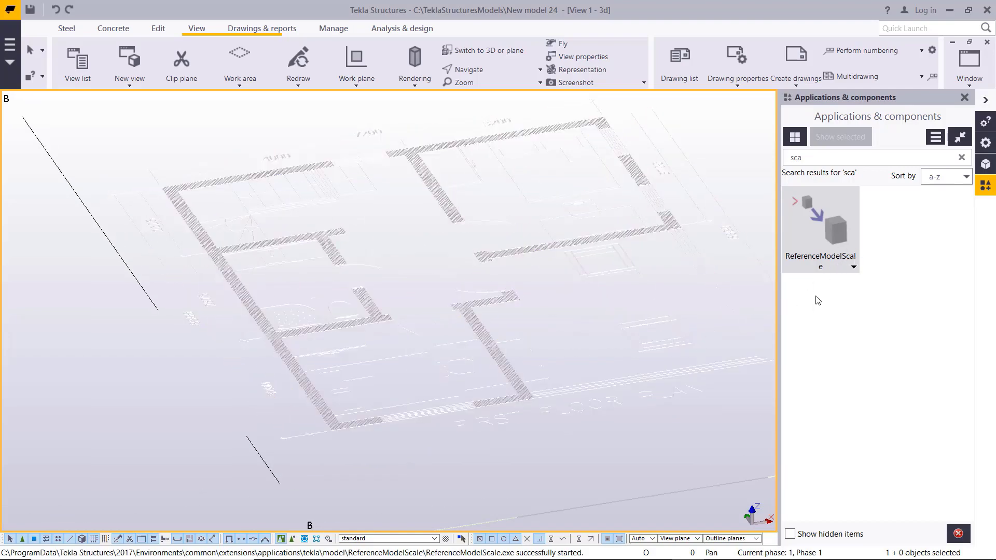
scroll(195, 317, up, 5)
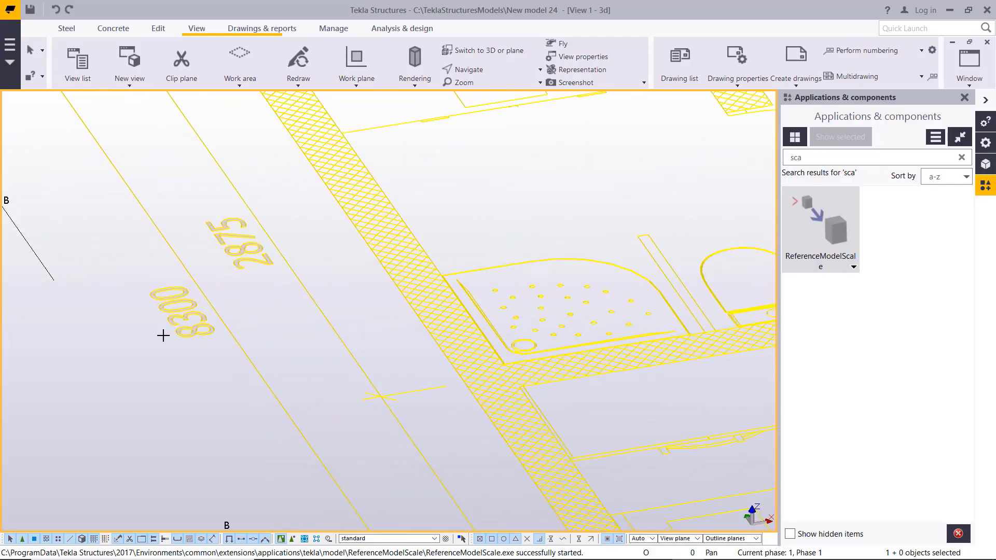
scroll(193, 319, down, 3)
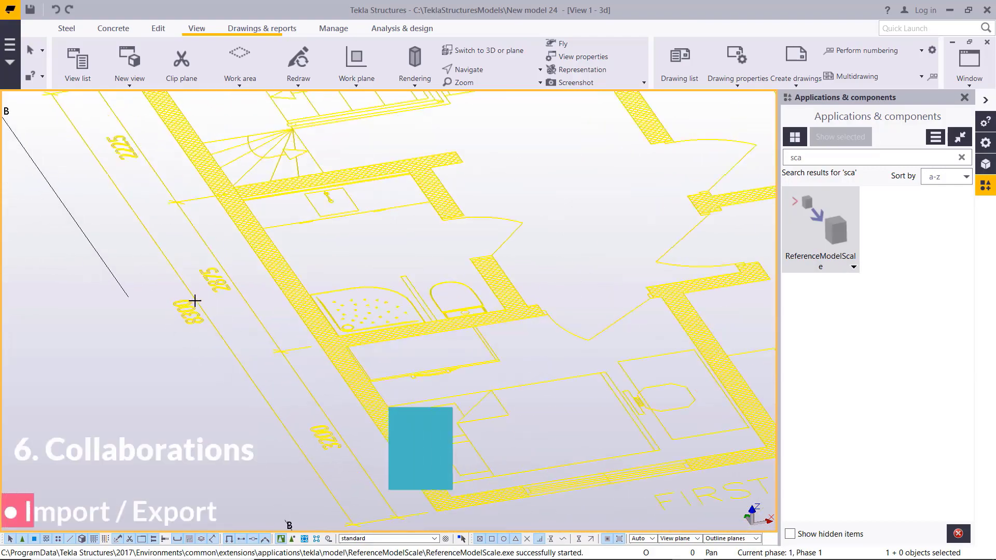
scroll(194, 301, down, 6)
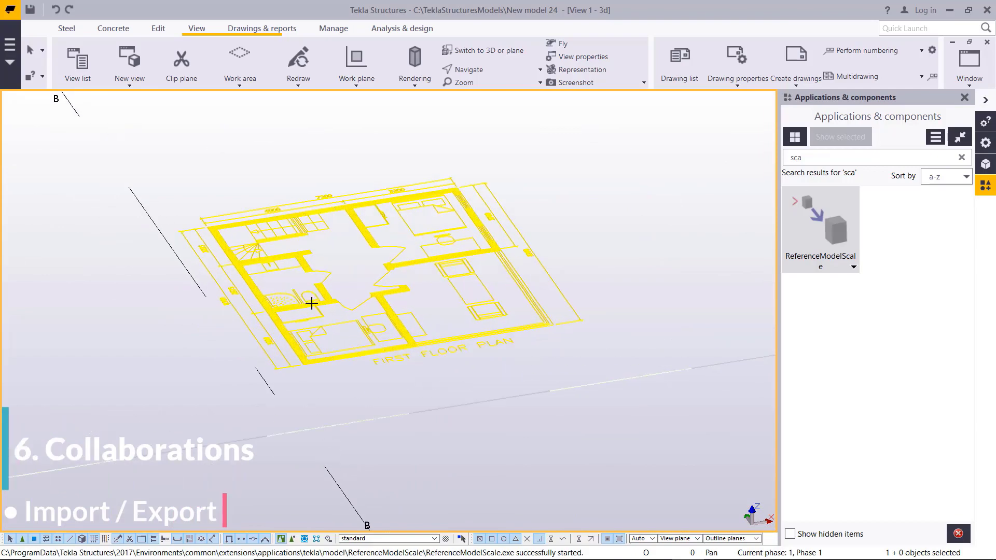
scroll(312, 304, up, 1)
right_click(598, 207)
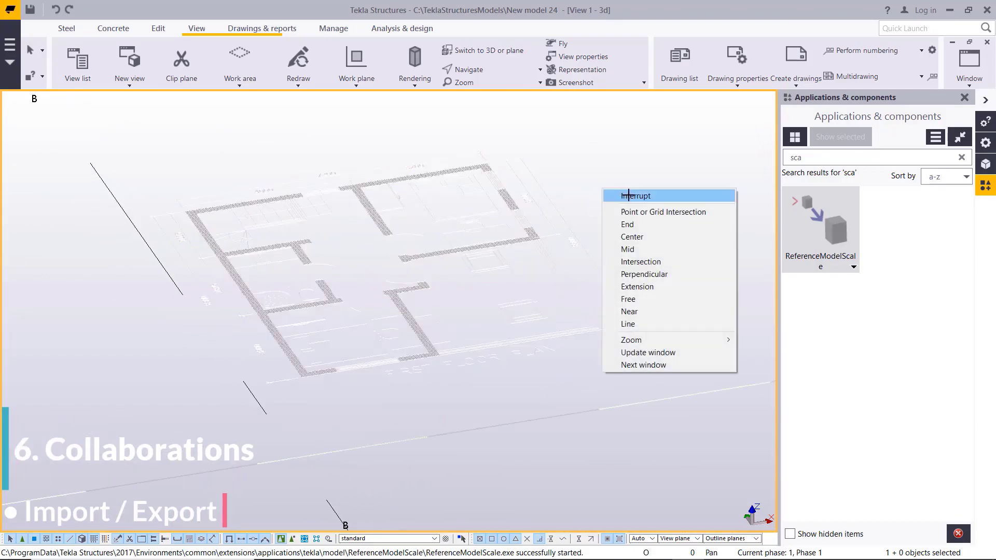
click(627, 193)
scroll(390, 235, up, 4)
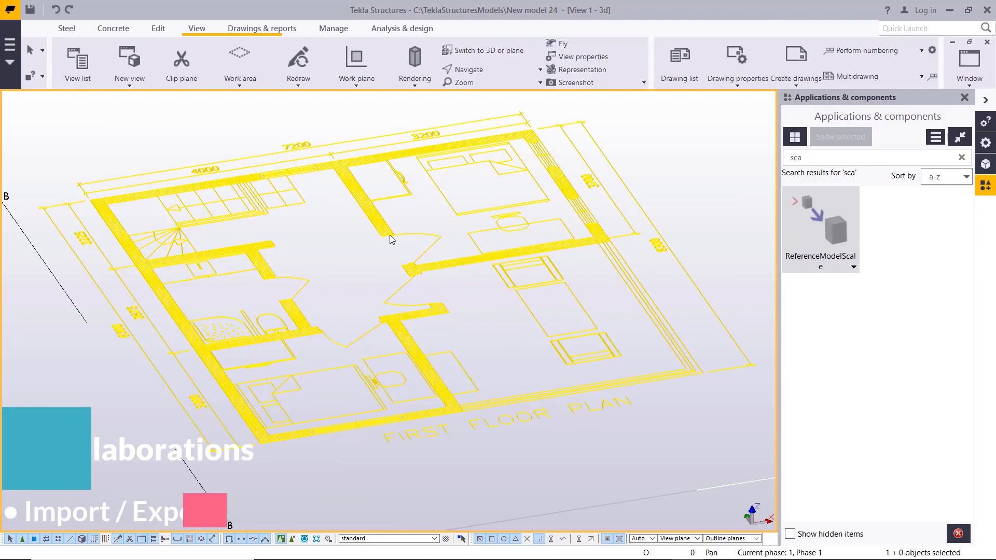
click(10, 9)
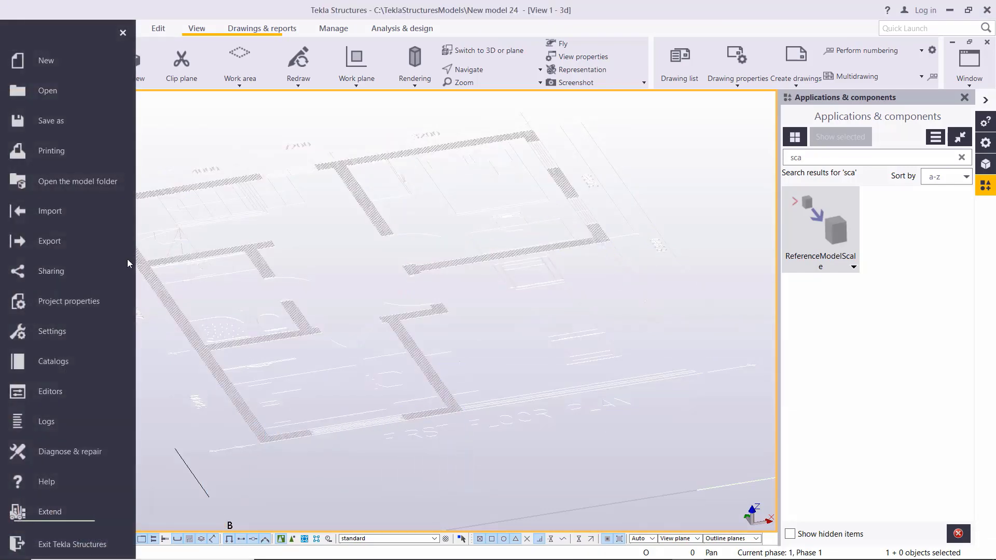
click(65, 209)
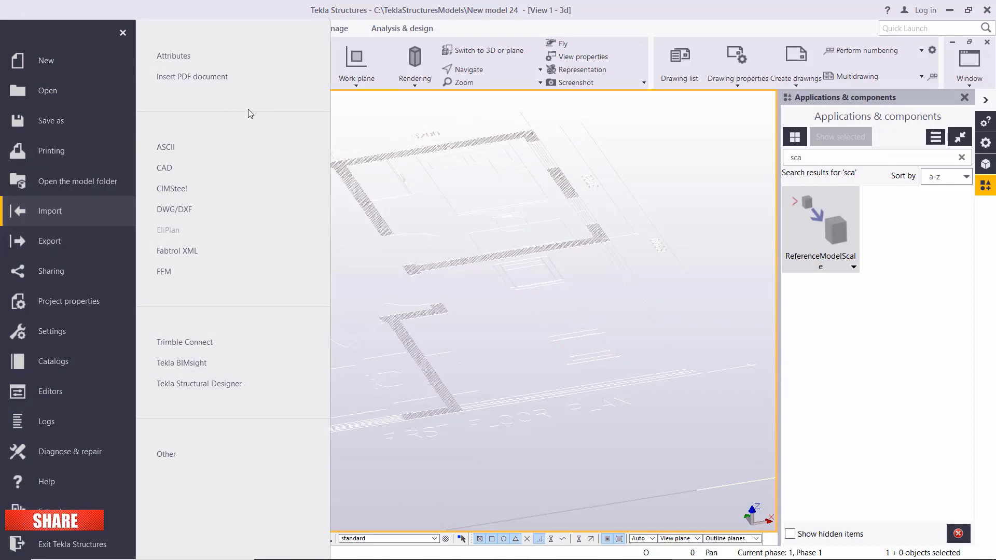
click(366, 119)
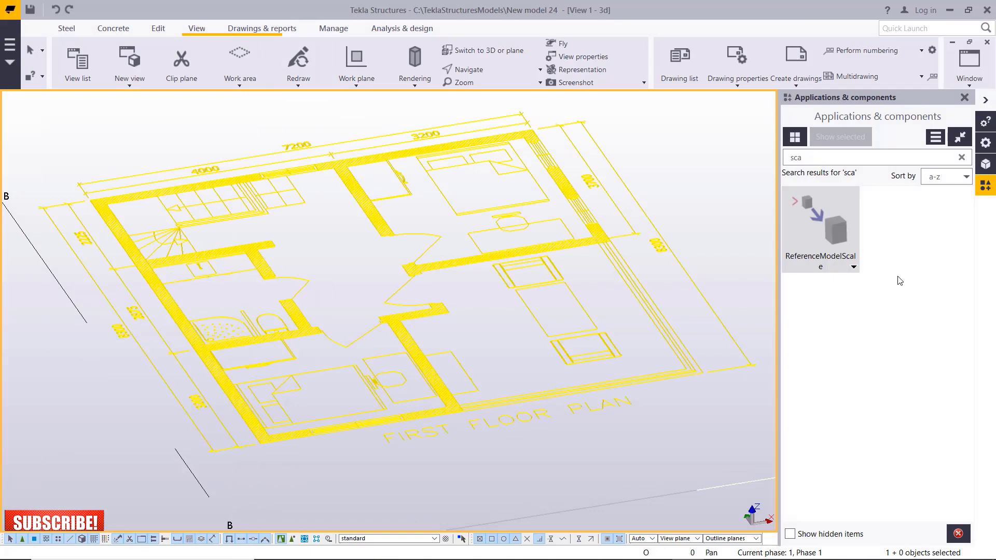
Start ReferenceModelScale and pick the plan and a point, then cancel and restart it
click(821, 232)
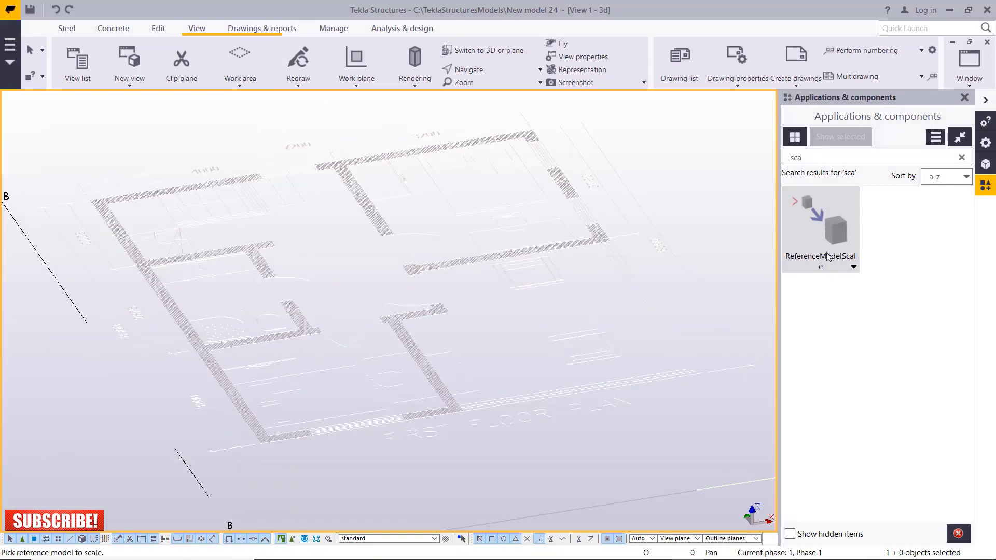
click(590, 174)
click(601, 184)
right_click(699, 172)
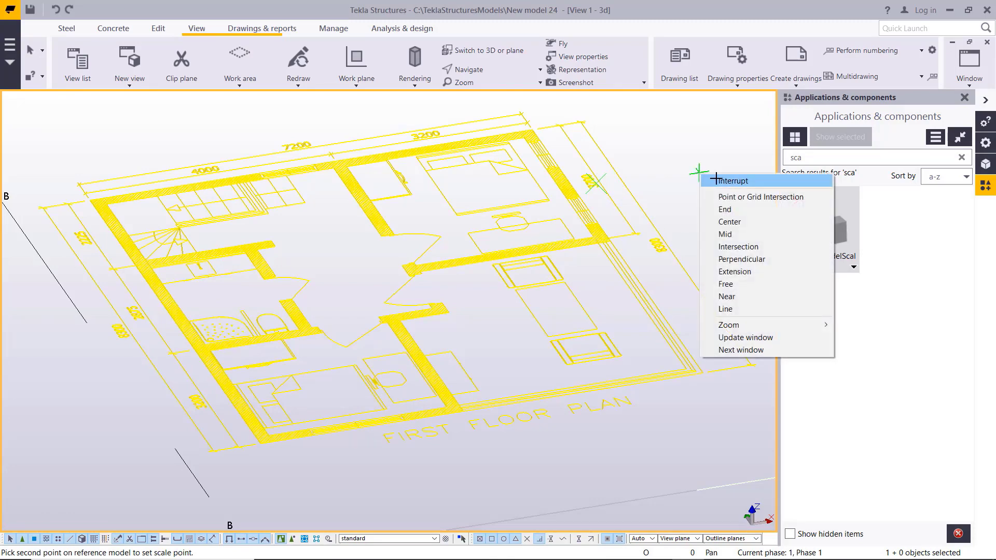
click(721, 180)
double_click(826, 243)
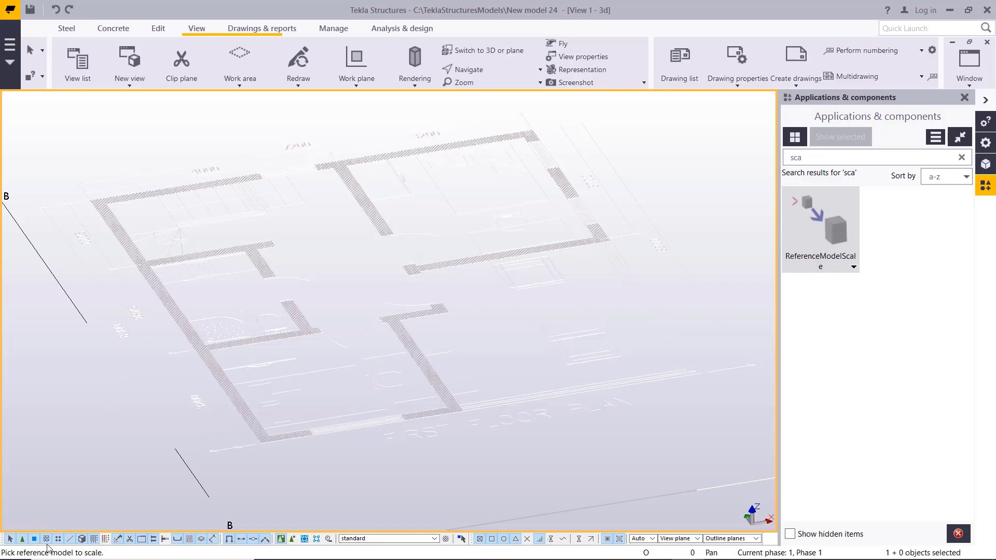
Pick the floor-plan reference model and its first and second scale points
click(183, 256)
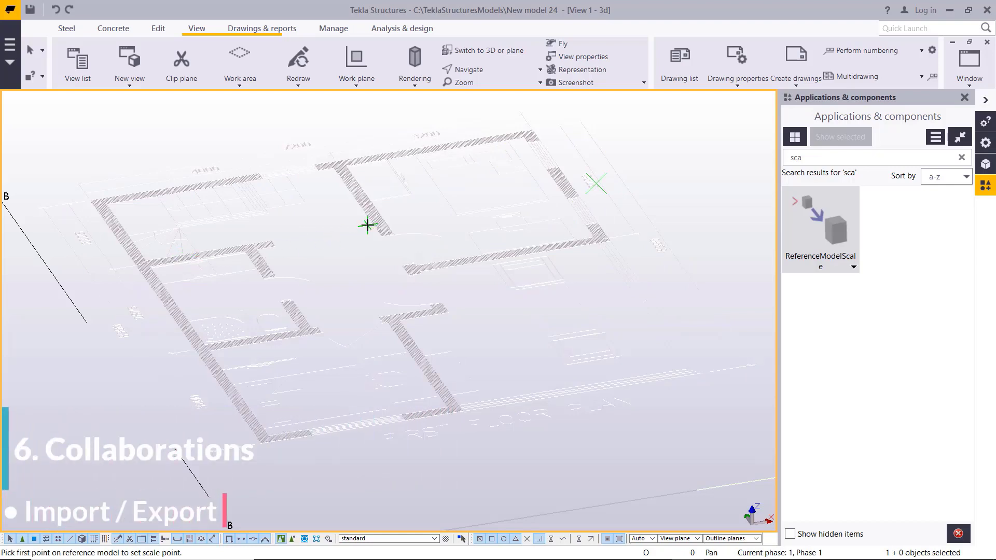
scroll(82, 207, up, 6)
scroll(111, 249, up, 6)
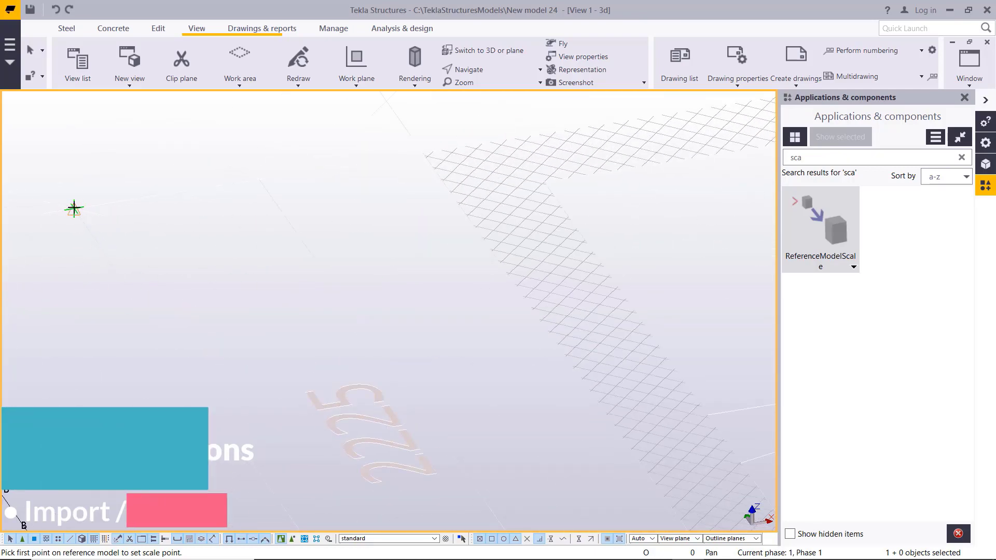
click(74, 208)
scroll(173, 167, down, 5)
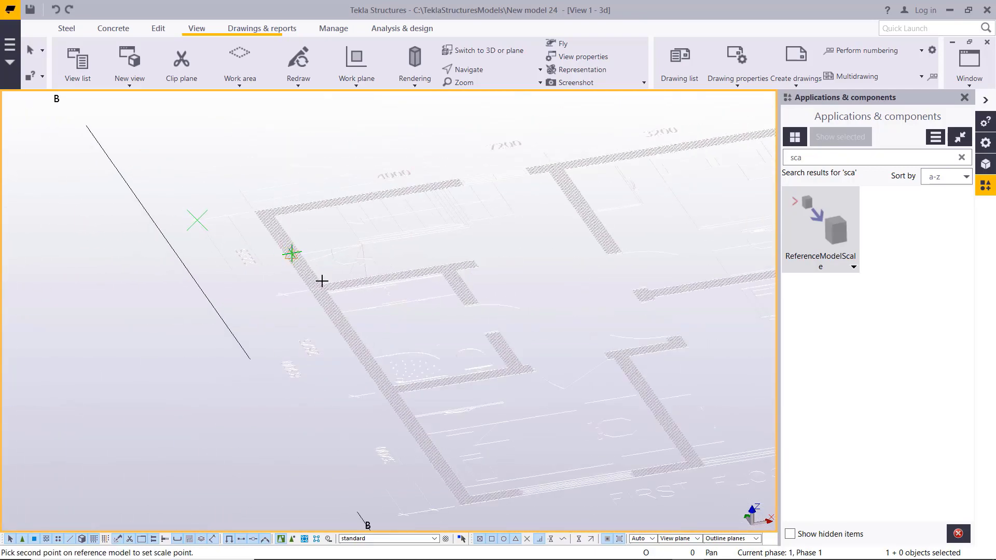
scroll(414, 506, up, 8)
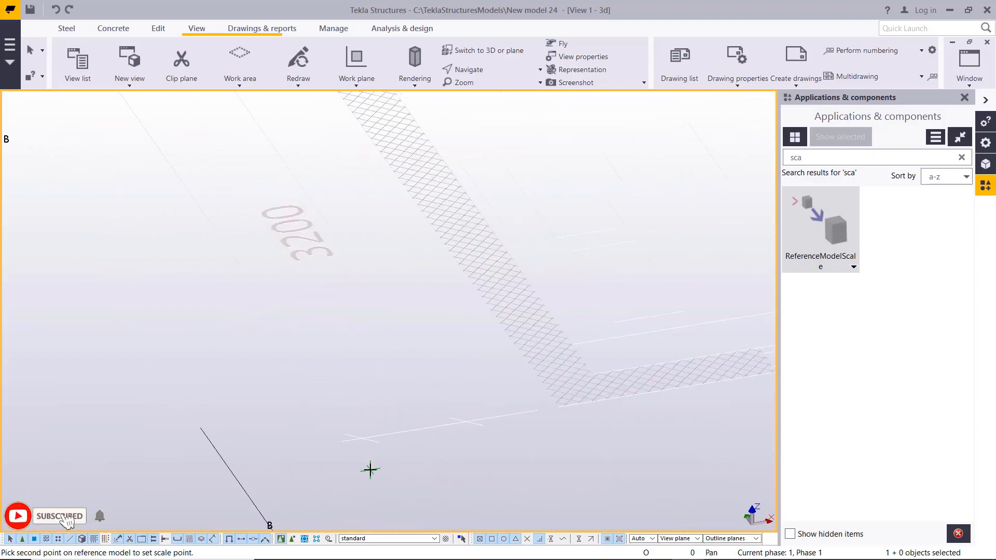
click(356, 433)
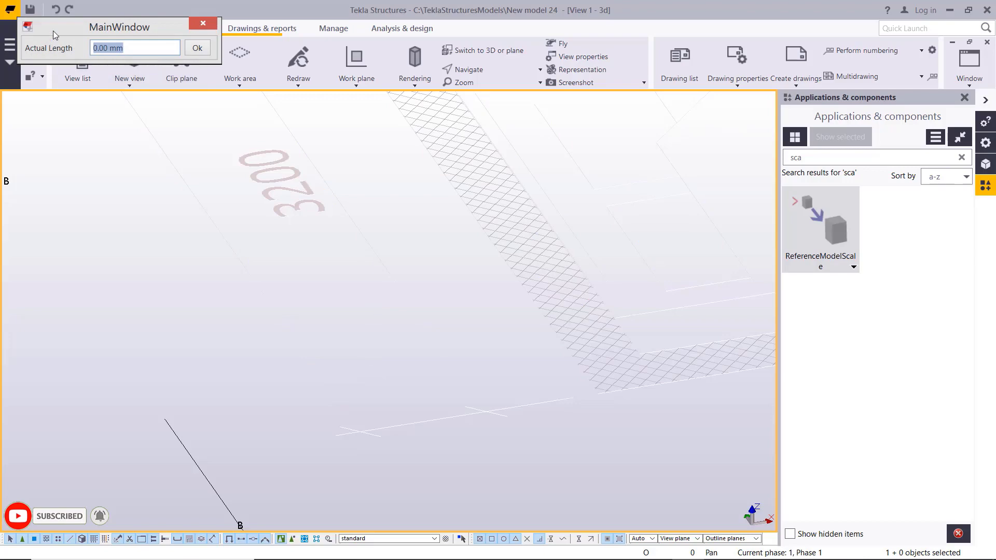
Enter 8300 mm as the Actual Length and confirm, giving a scale of about 33.02
drag(54, 34, 452, 223)
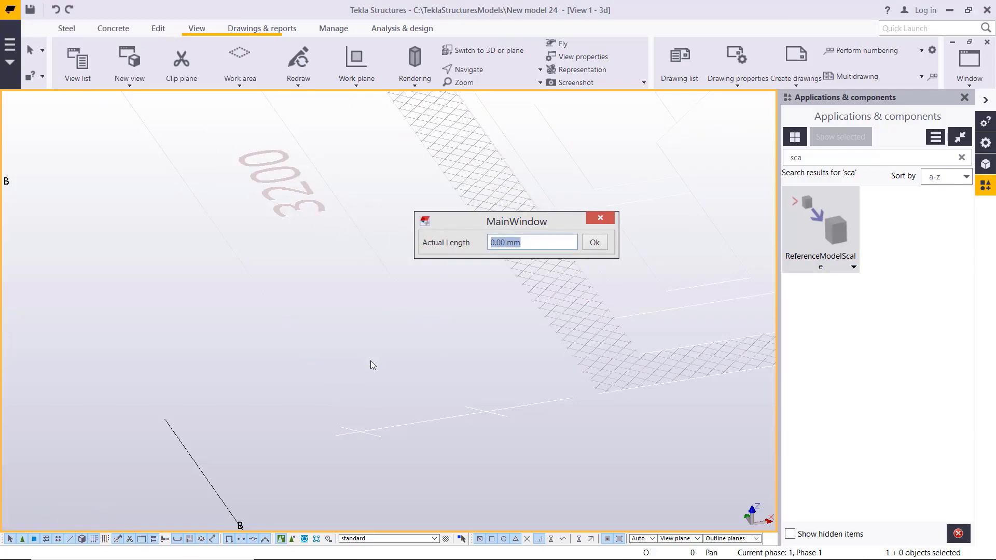
scroll(397, 441, down, 5)
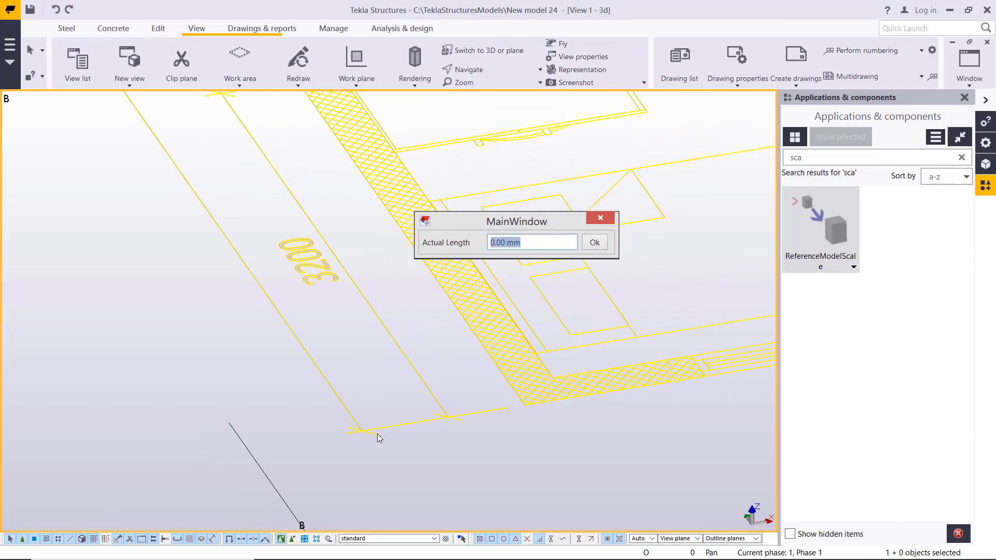
scroll(252, 272, up, 5)
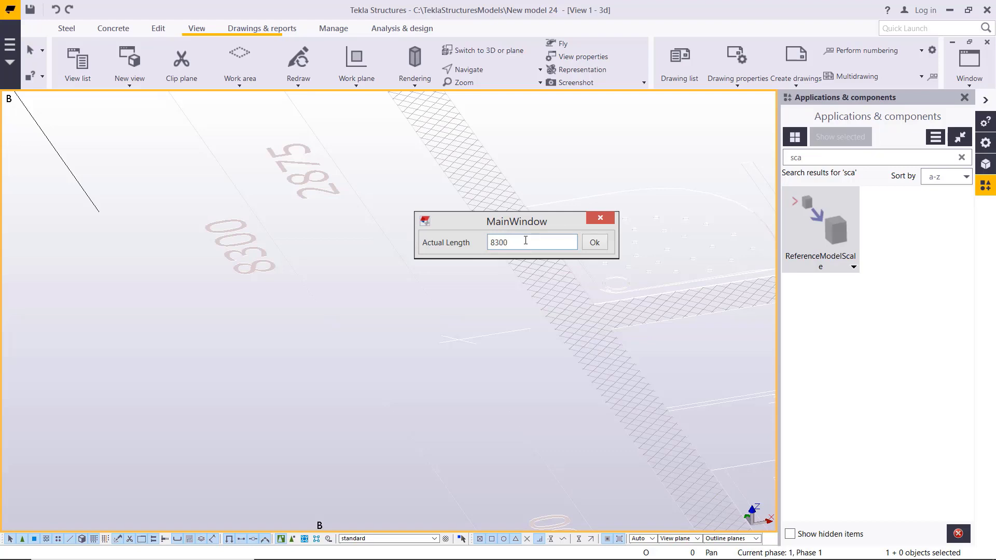
click(594, 243)
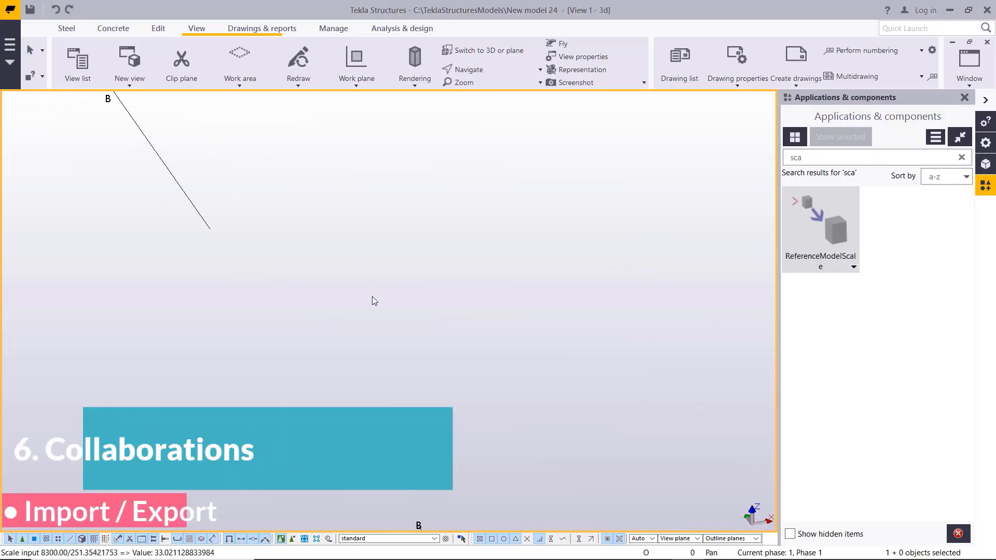
scroll(334, 322, down, 10)
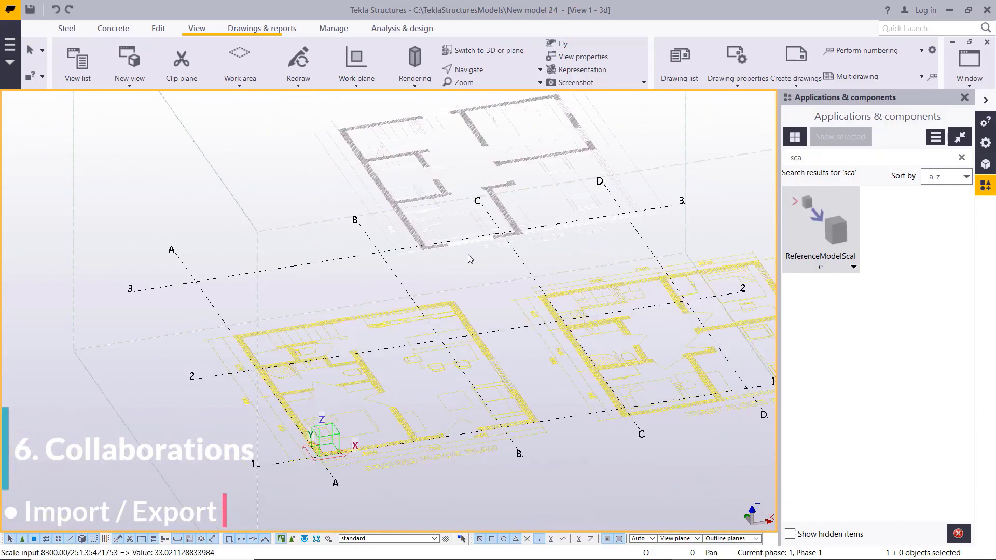
scroll(454, 259, up, 5)
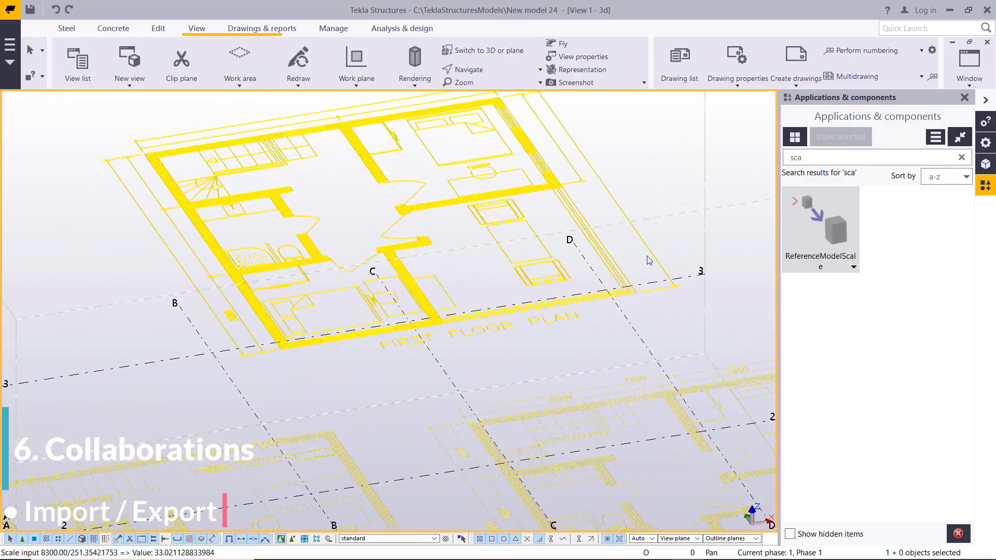
scroll(568, 400, up, 3)
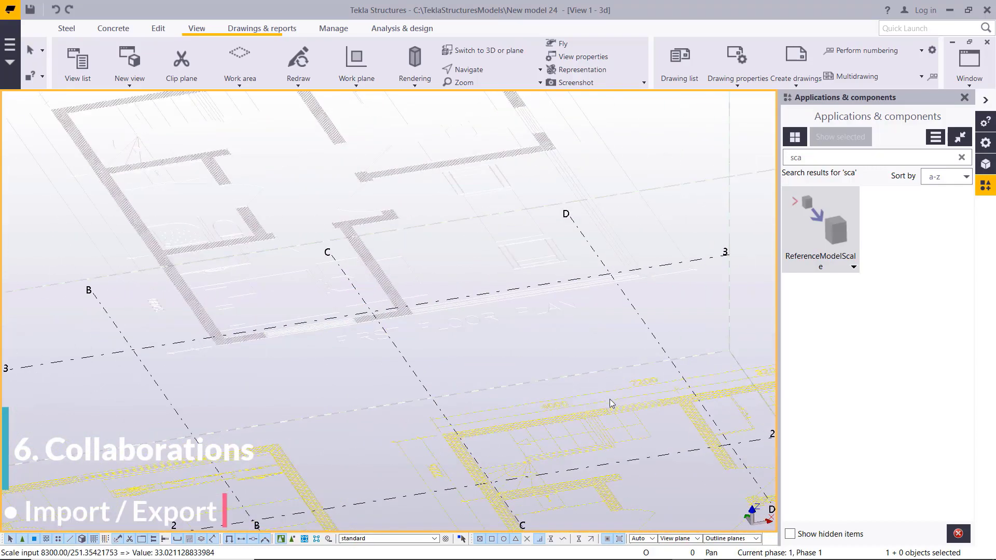
scroll(382, 260, down, 3)
scroll(216, 394, up, 5)
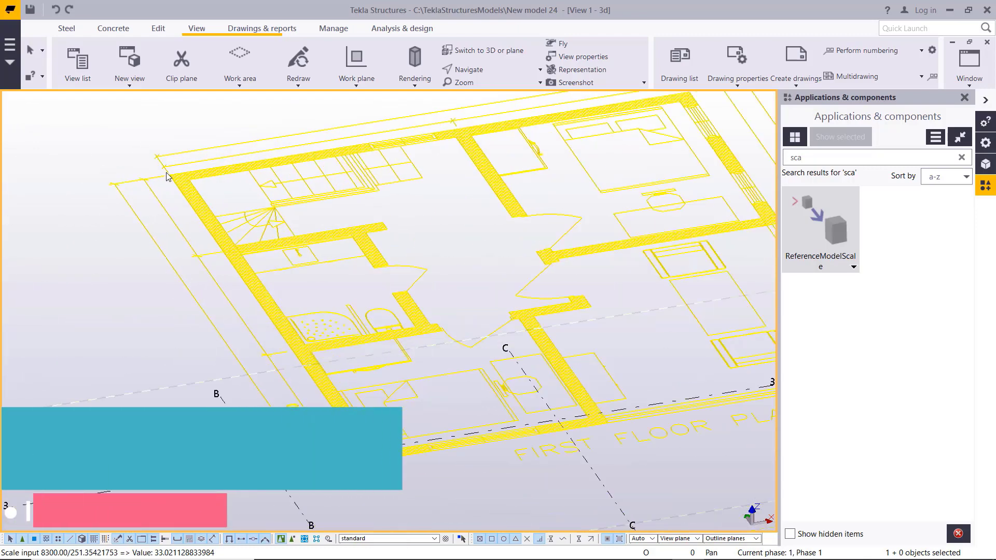
Measure the distance across the plan's span, which reads 8300.70 mm
click(158, 28)
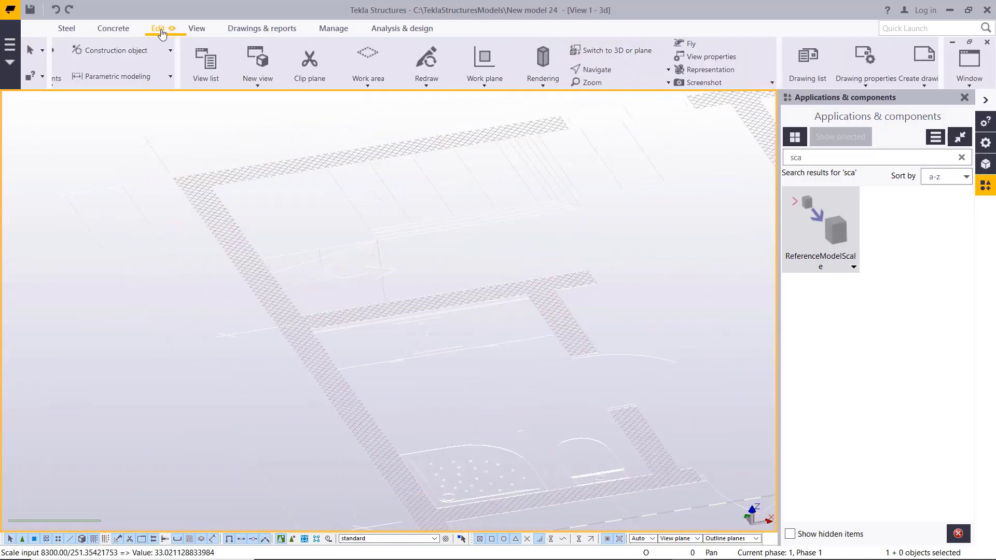
click(492, 83)
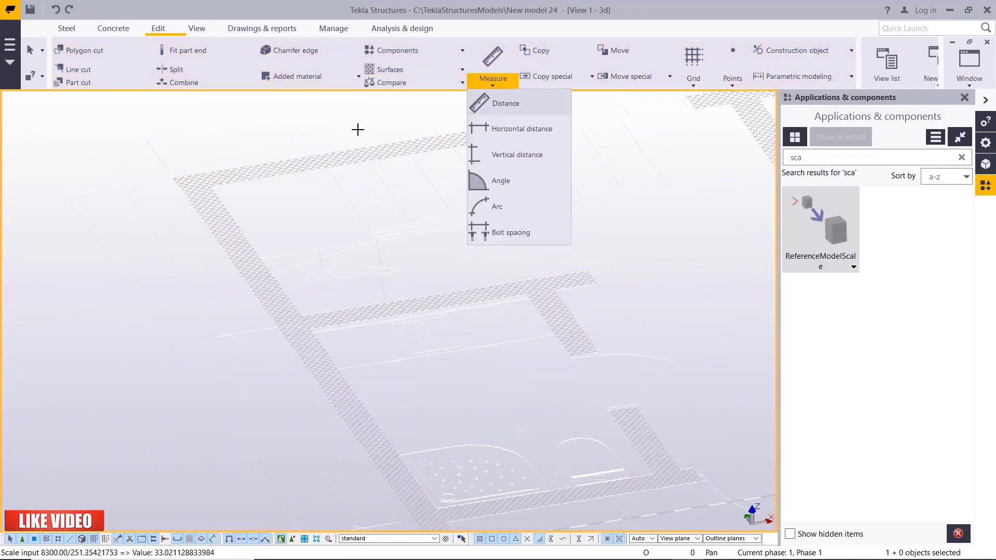
key(f)
scroll(189, 174, up, 6)
scroll(423, 163, down, 5)
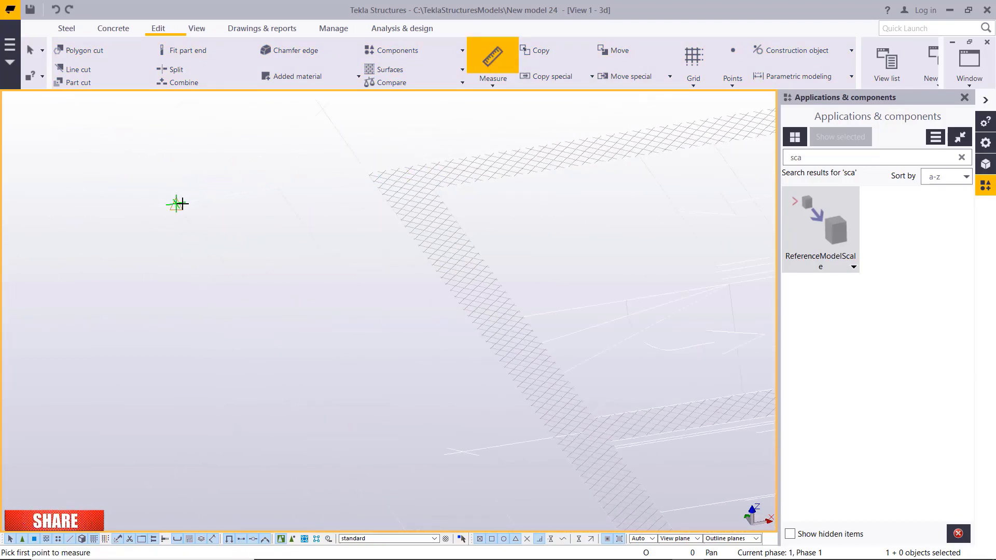
click(176, 203)
scroll(293, 163, down, 3)
scroll(383, 322, up, 5)
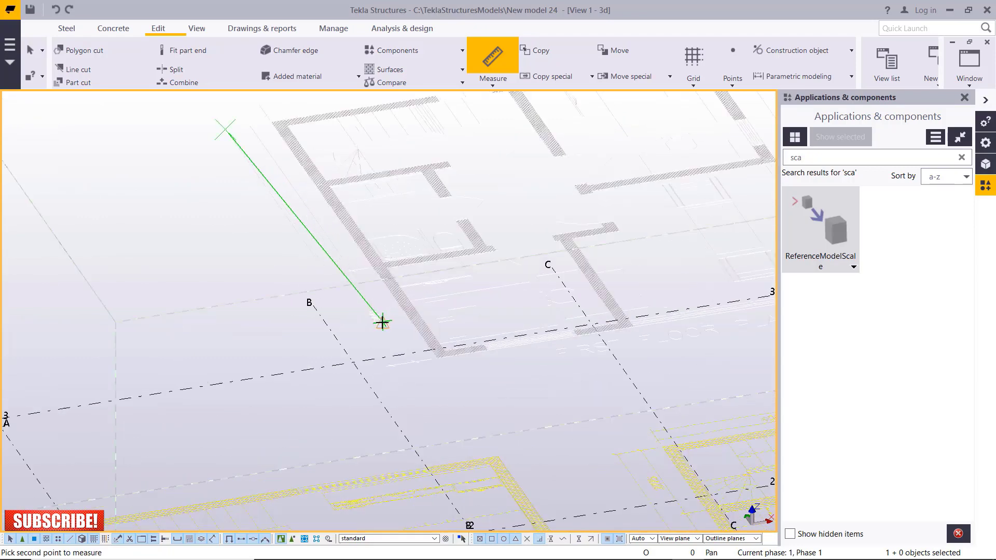
scroll(389, 338, up, 6)
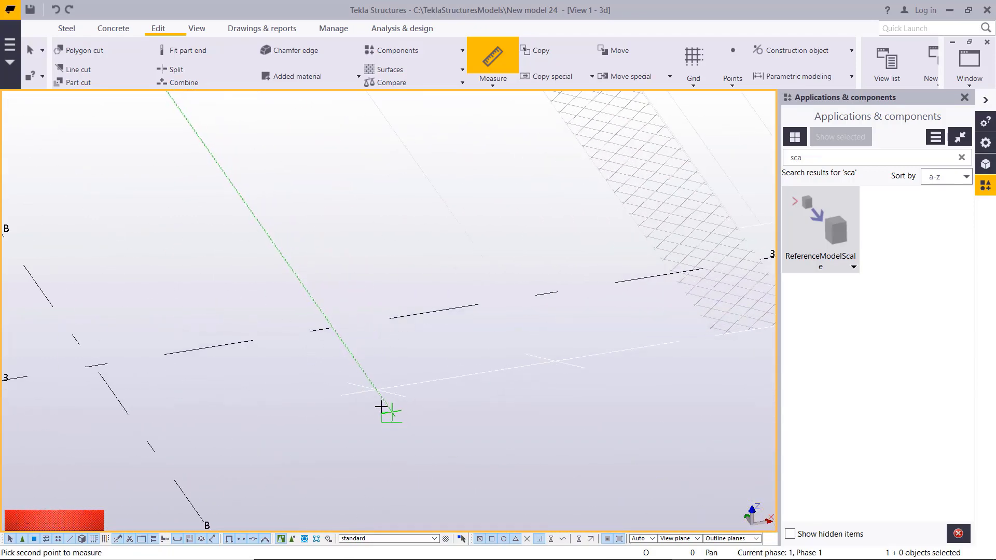
click(376, 390)
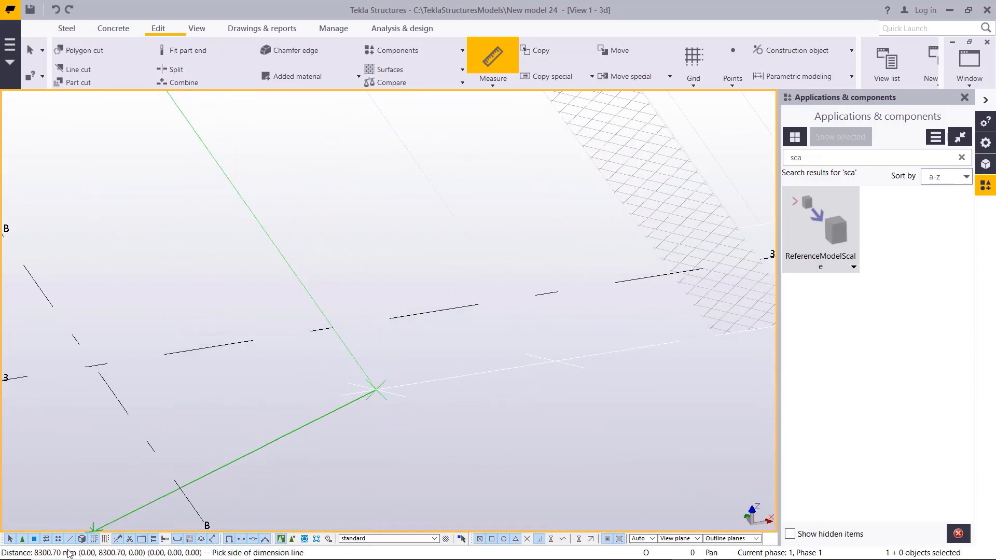
Interrupt the distance measurement from the right-click menu
right_click(377, 230)
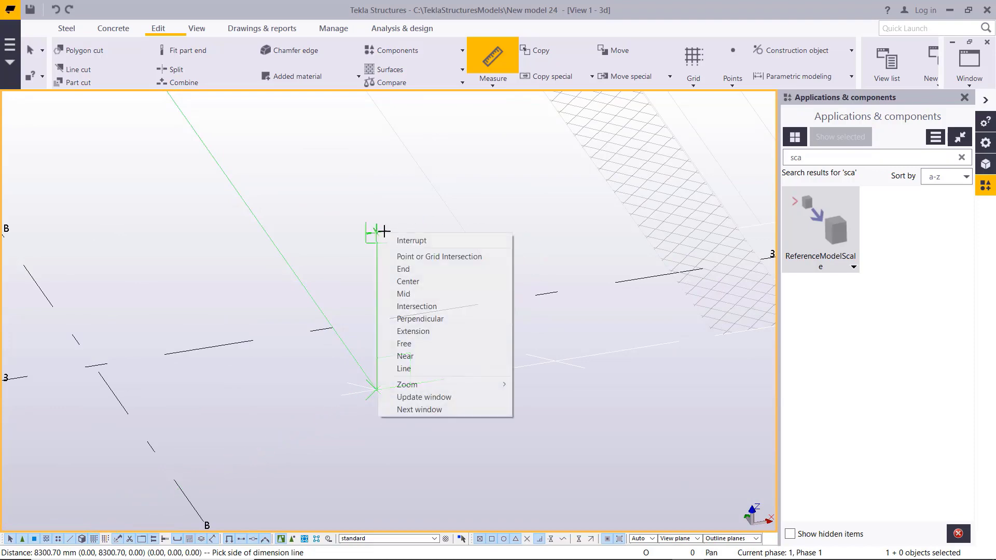
click(403, 240)
scroll(391, 304, down, 10)
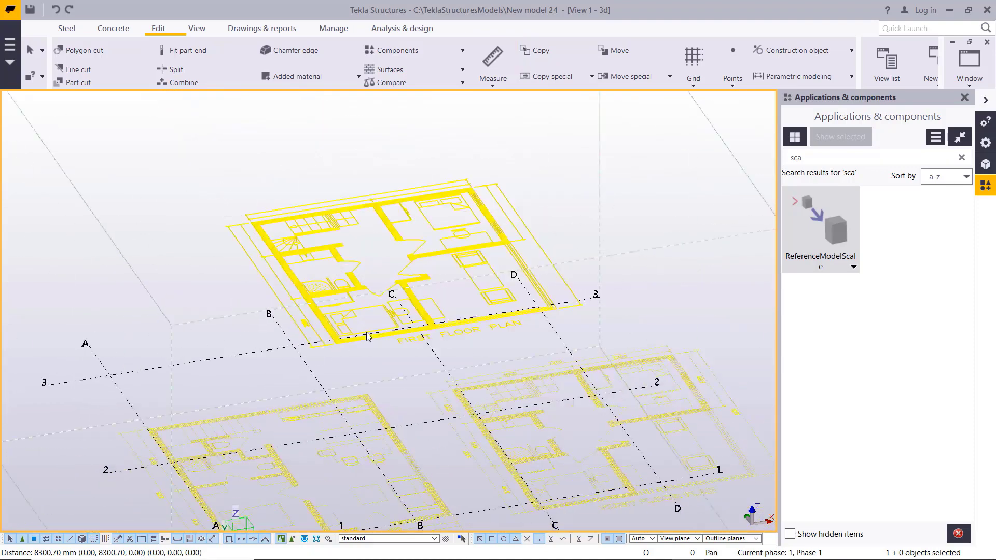
scroll(392, 303, up, 3)
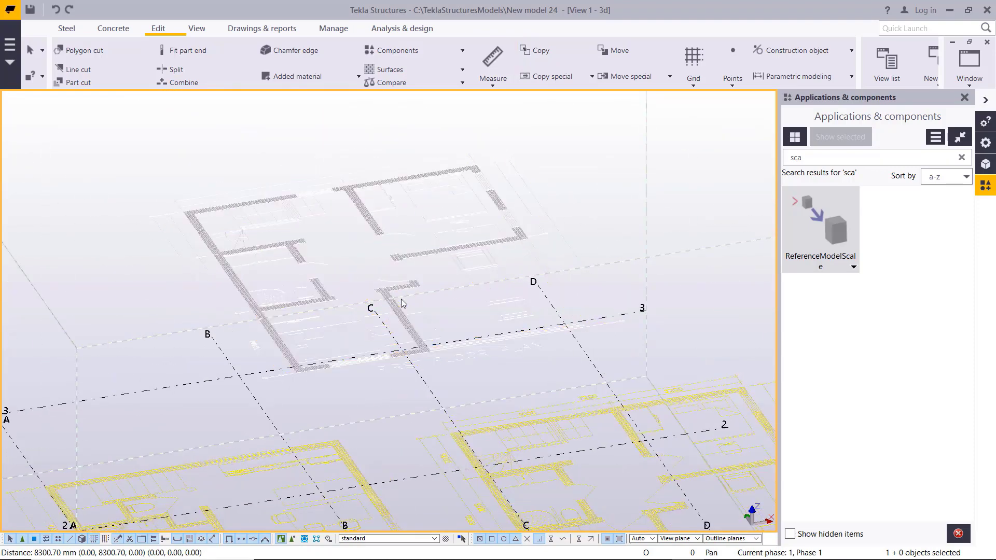
scroll(207, 267, up, 6)
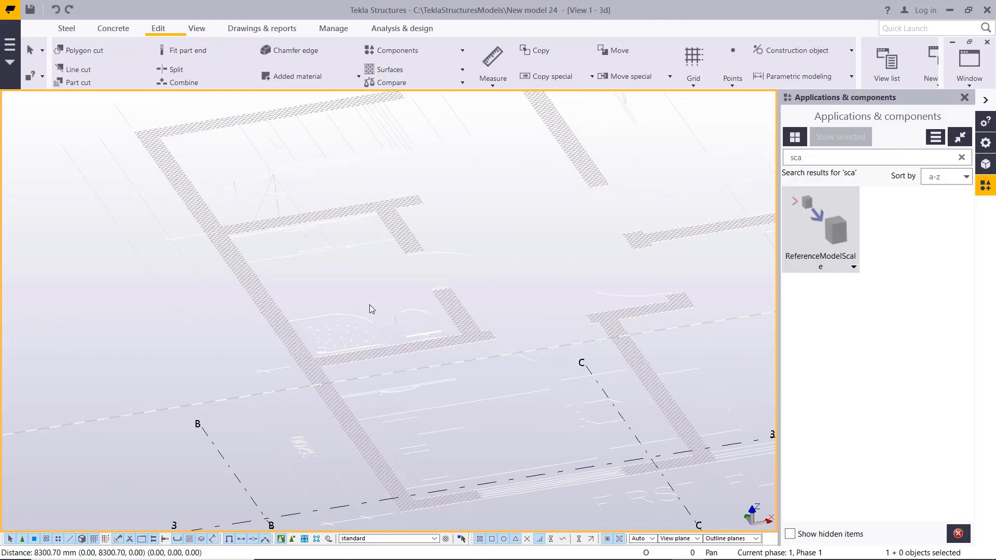
scroll(325, 350, up, 5)
scroll(335, 350, up, 5)
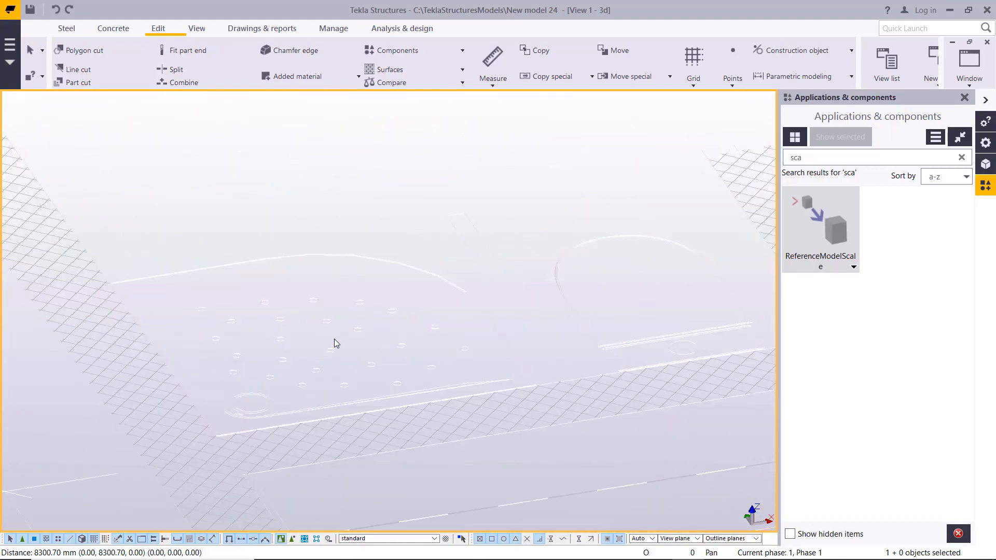
scroll(218, 344, down, 8)
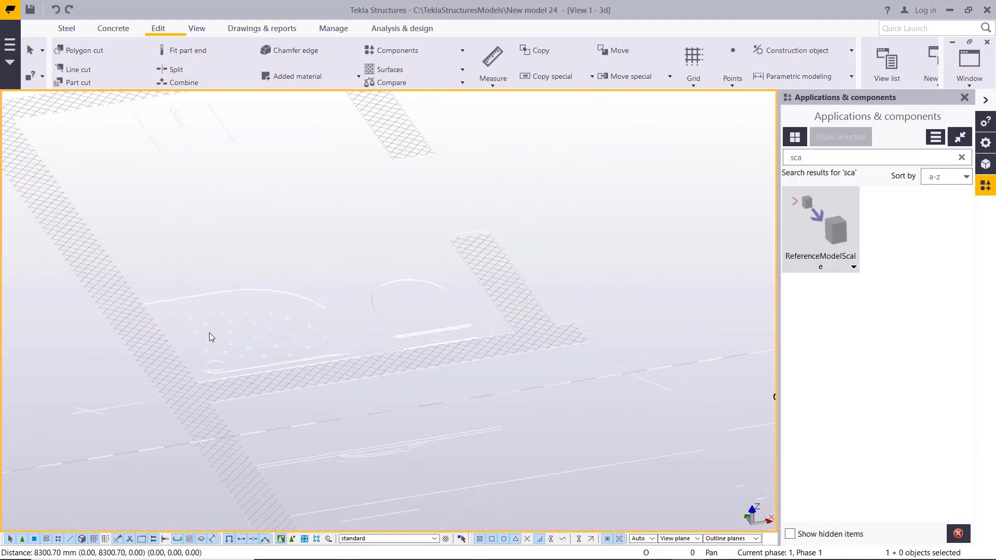